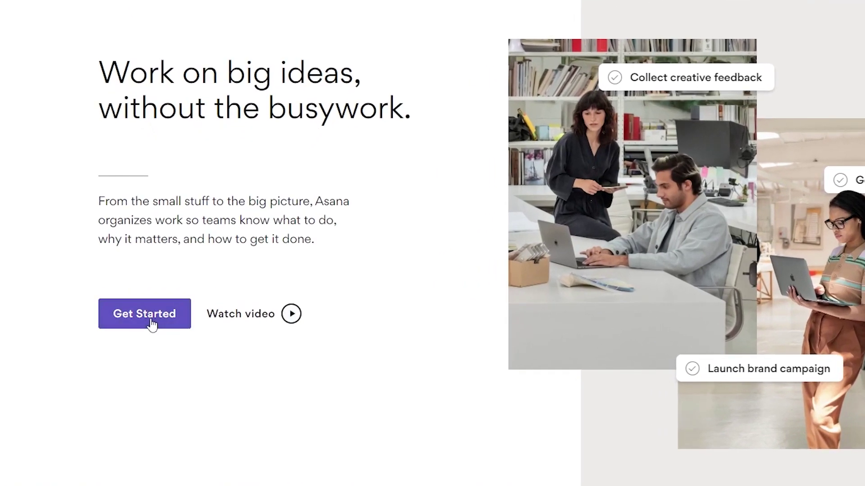
# Back out of sign-up and log in to Asana with a Google account
pyautogui.click(151, 323)
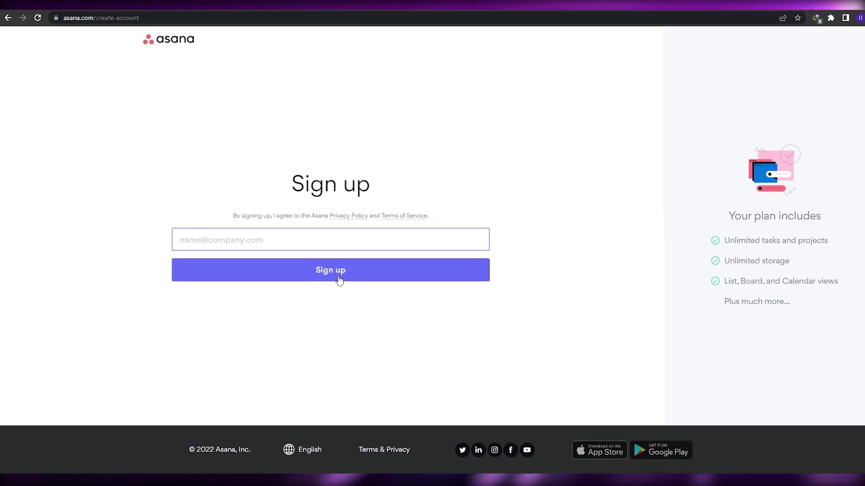
pyautogui.hotkey('alt', 'Left')
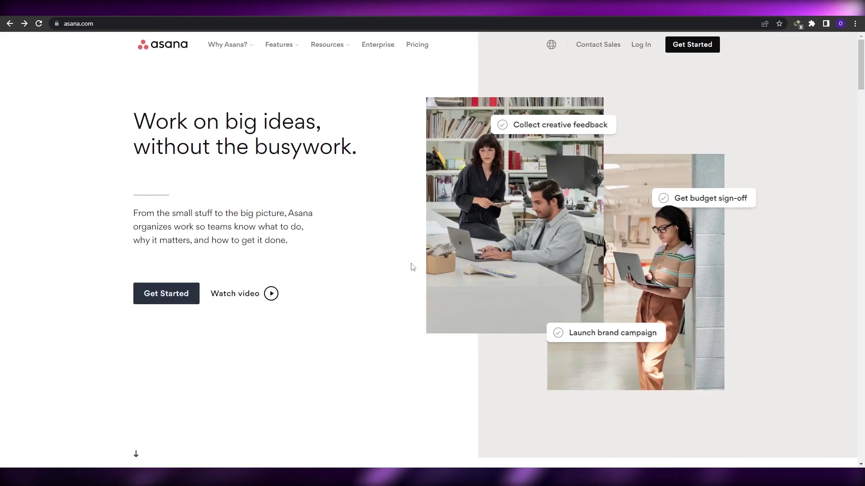
pyautogui.click(640, 44)
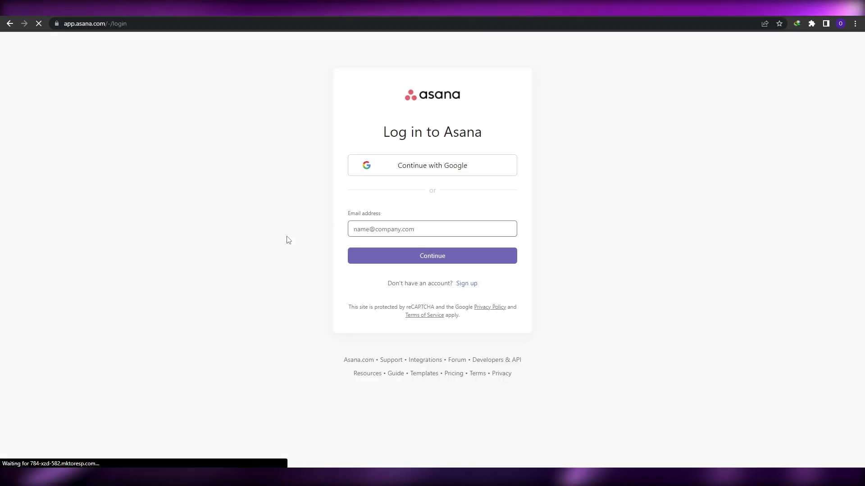
pyautogui.click(426, 172)
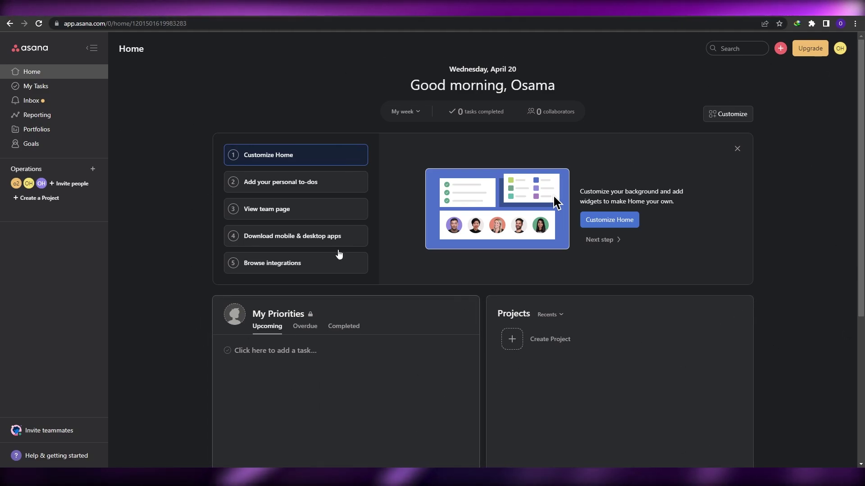
# Scroll down the Home dashboard to view My Priorities and projects, then back up
pyautogui.scroll(-2, 599, 180)
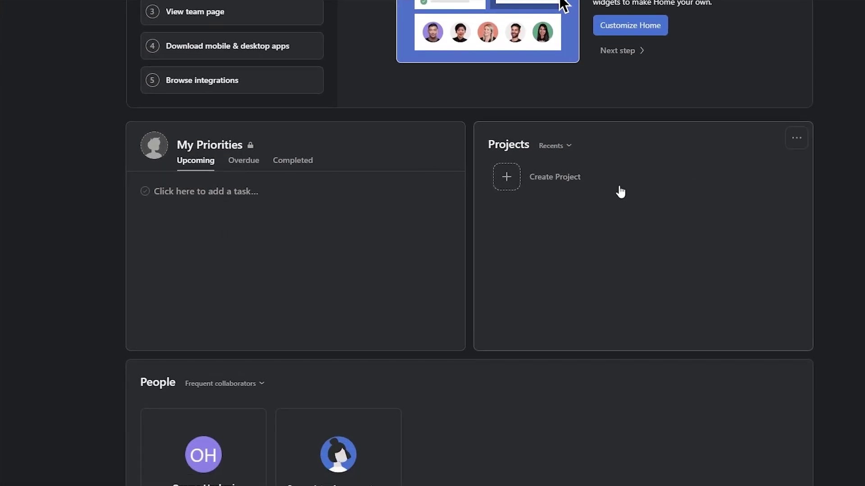
pyautogui.scroll(5, 590, 220)
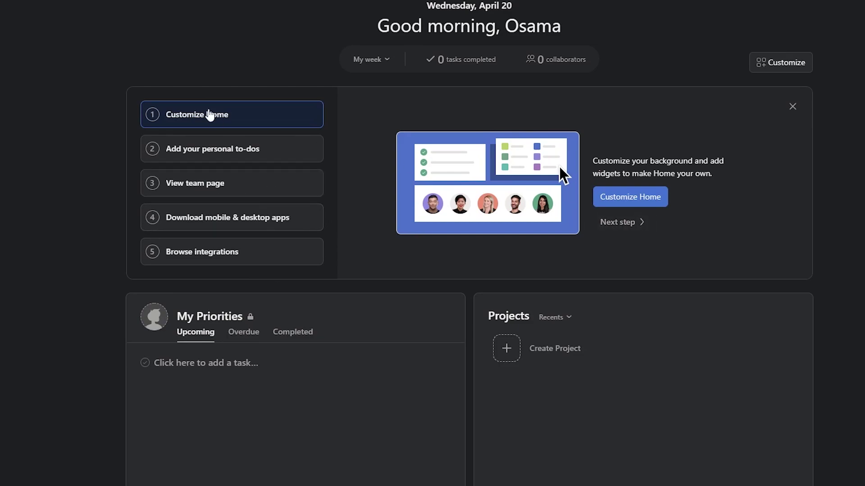
# Try orange, green and teal Home backgrounds, settle on blue, and close Customize Home
pyautogui.click(630, 198)
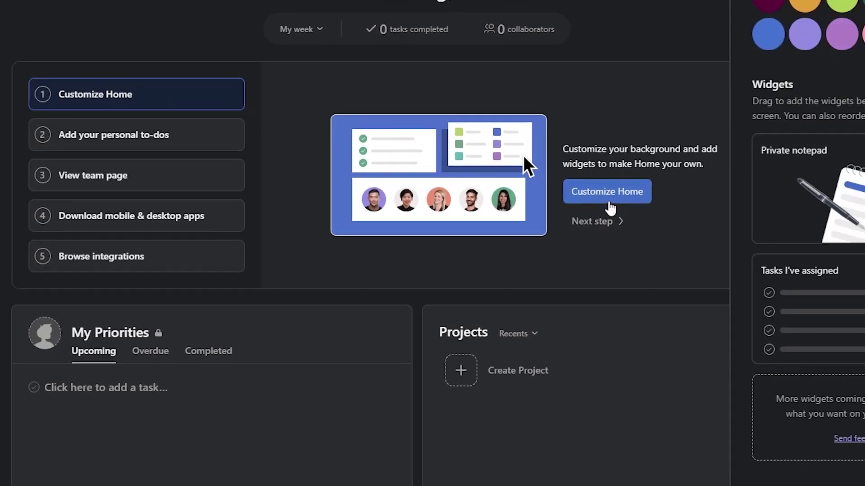
pyautogui.click(805, 5)
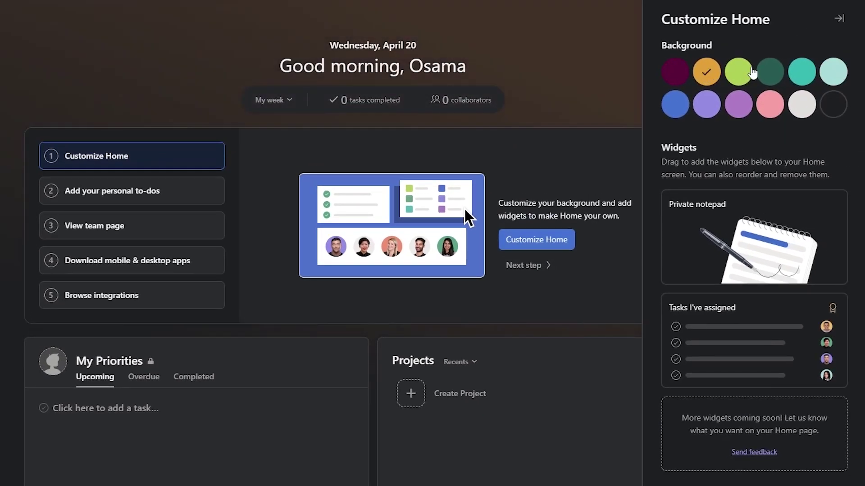
pyautogui.click(759, 75)
pyautogui.click(827, 85)
pyautogui.click(679, 106)
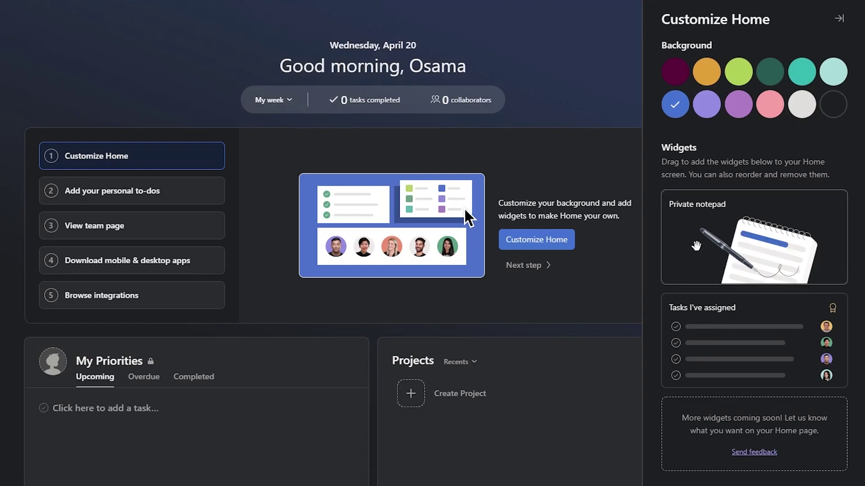
pyautogui.doubleClick(539, 86)
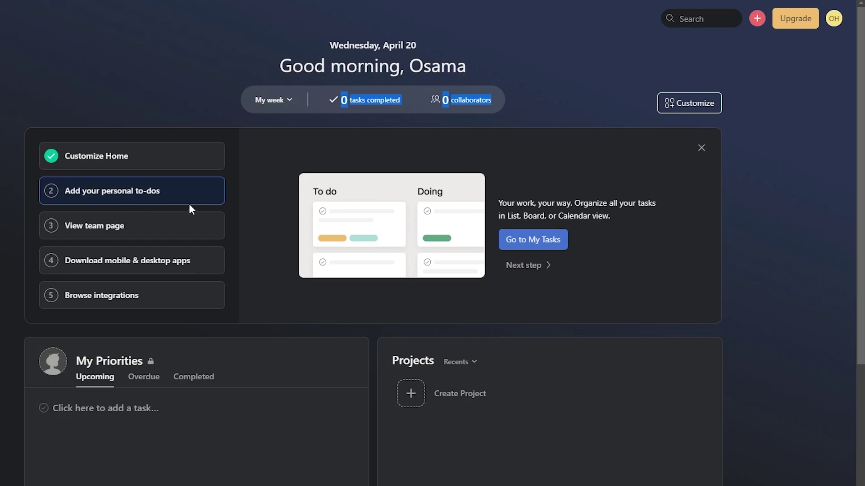
# Review the team page and integrations onboarding steps on the Home checklist
pyautogui.scroll(-4, 405, 221)
pyautogui.scroll(4, 399, 207)
pyautogui.click(103, 229)
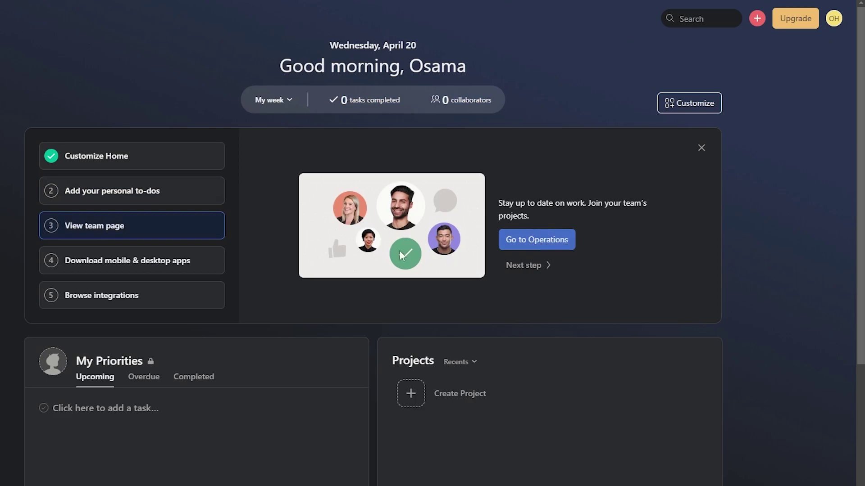
pyautogui.click(136, 306)
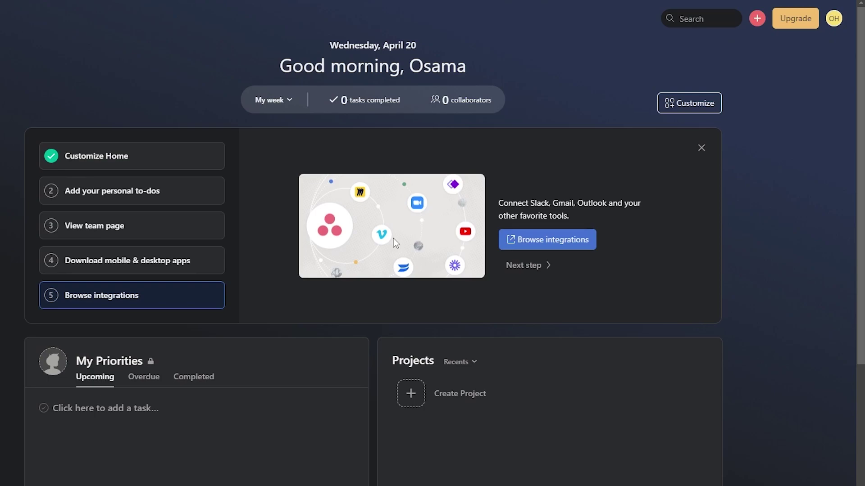
# Start creating a new project from the Home page
pyautogui.scroll(-3, 393, 238)
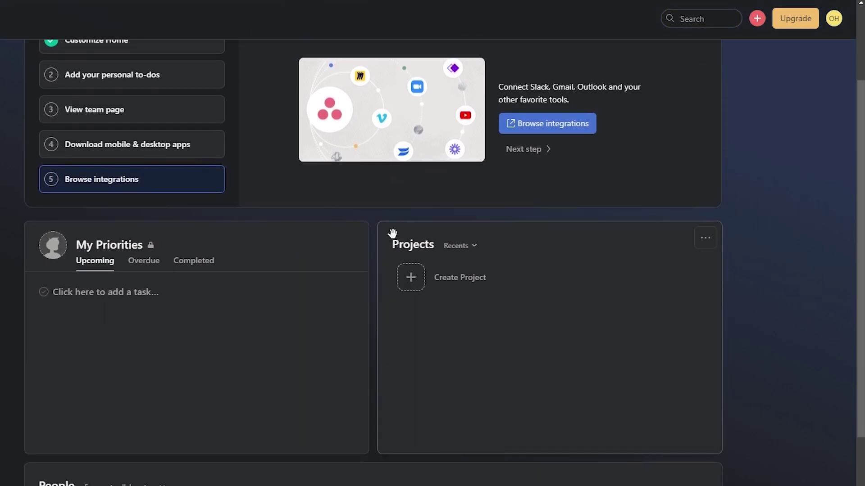
pyautogui.scroll(3, 394, 231)
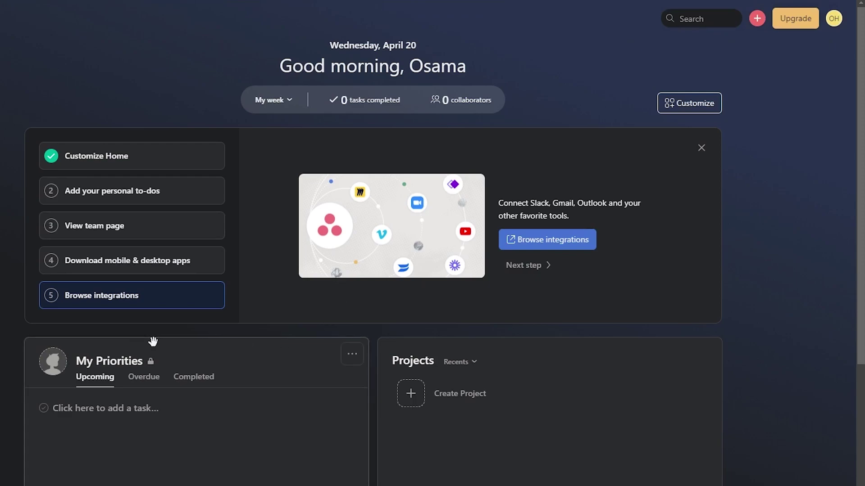
pyautogui.scroll(-4, 408, 234)
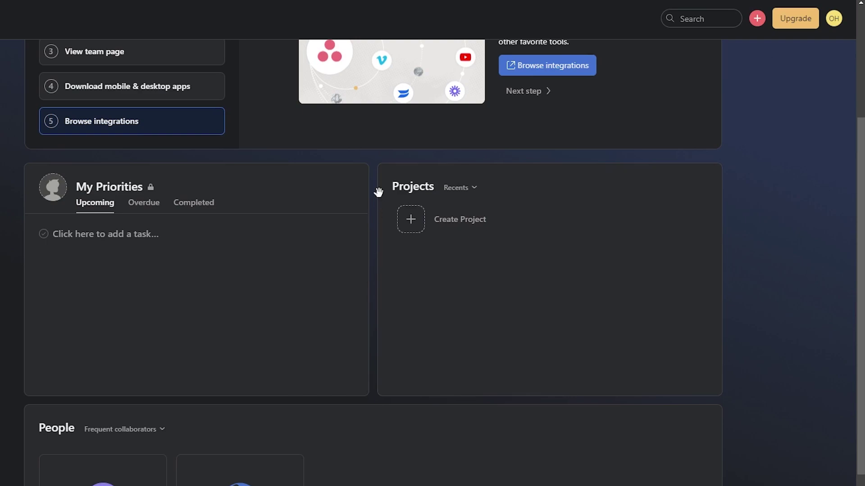
pyautogui.click(407, 220)
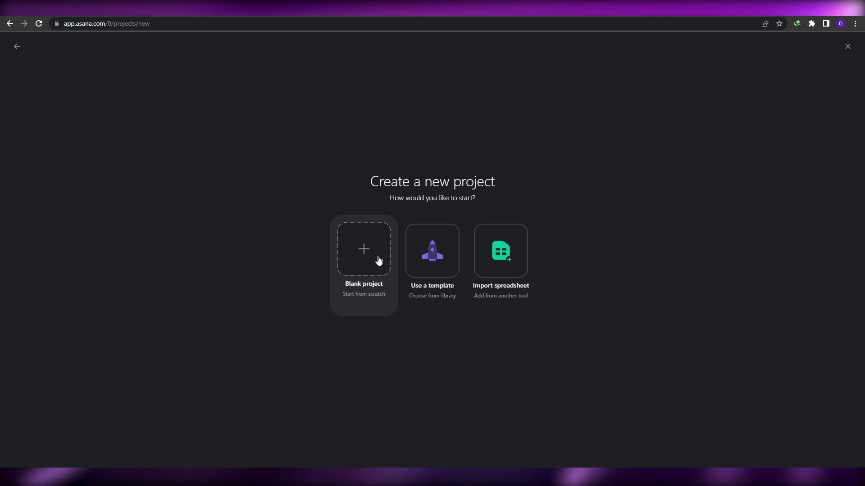
# Start a blank project named 'Dan's YouTube channel', fixing the spelling via suggestions
pyautogui.click(378, 260)
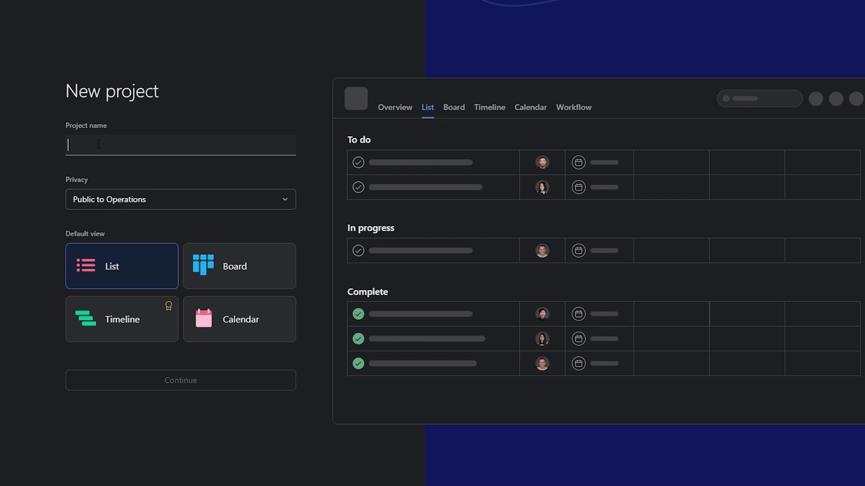
pyautogui.write('Da')
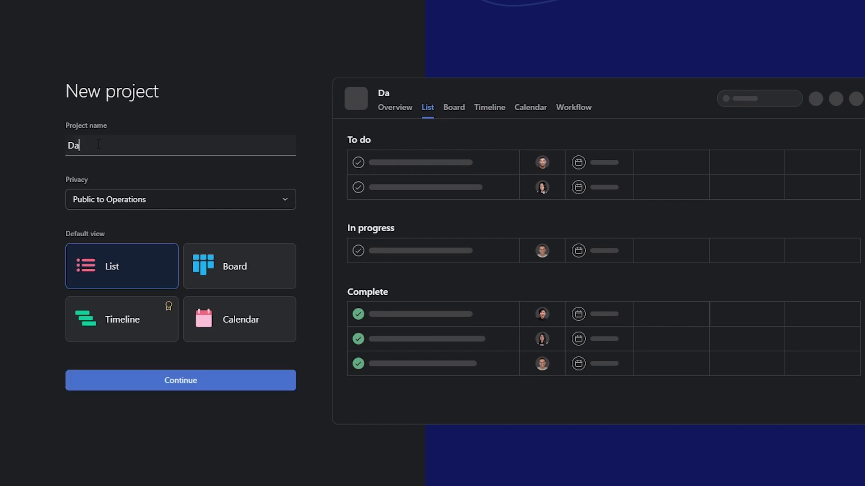
pyautogui.write('ns Youtube channel')
pyautogui.rightClick(97, 148)
pyautogui.click(134, 157)
pyautogui.rightClick(82, 146)
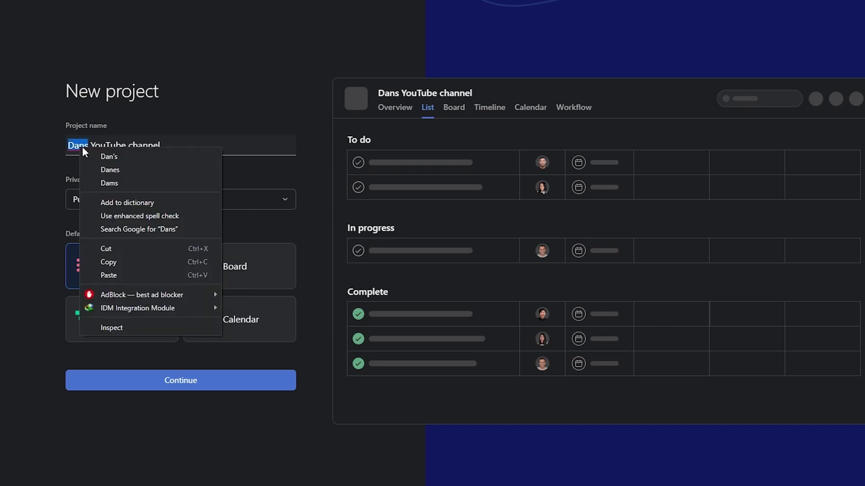
pyautogui.click(108, 157)
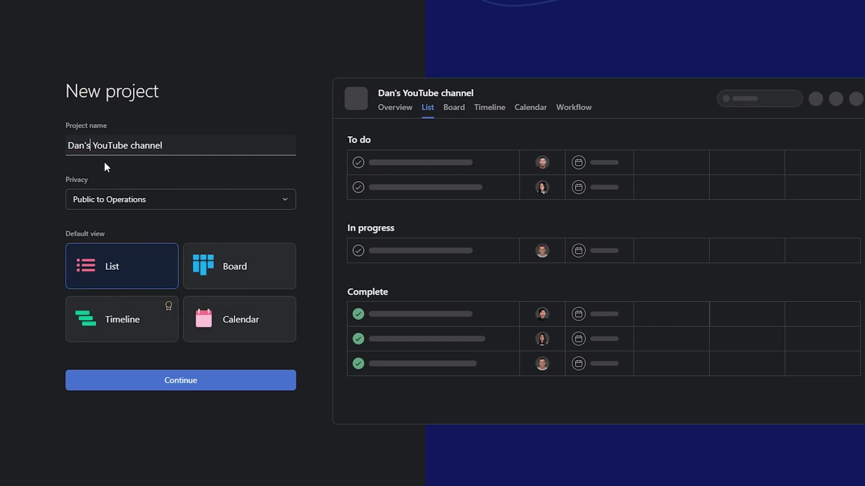
# Set privacy to Private to me and, after previewing Timeline and Calendar, choose Board view
pyautogui.click(131, 201)
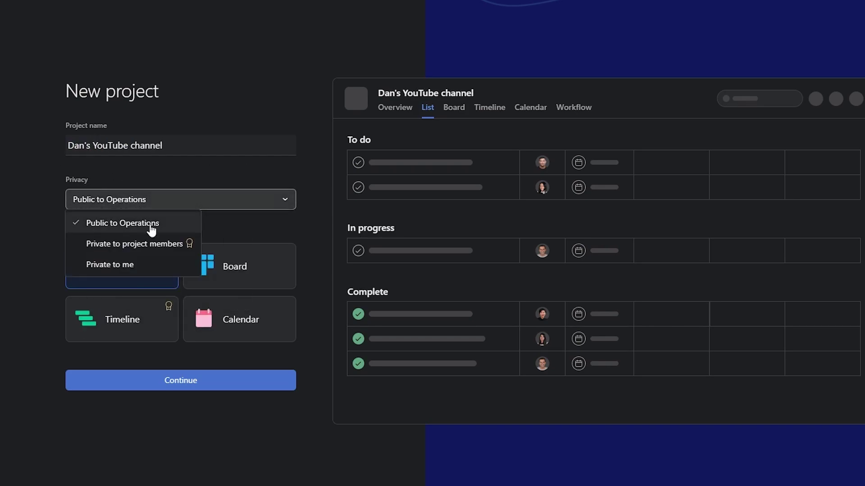
pyautogui.click(154, 270)
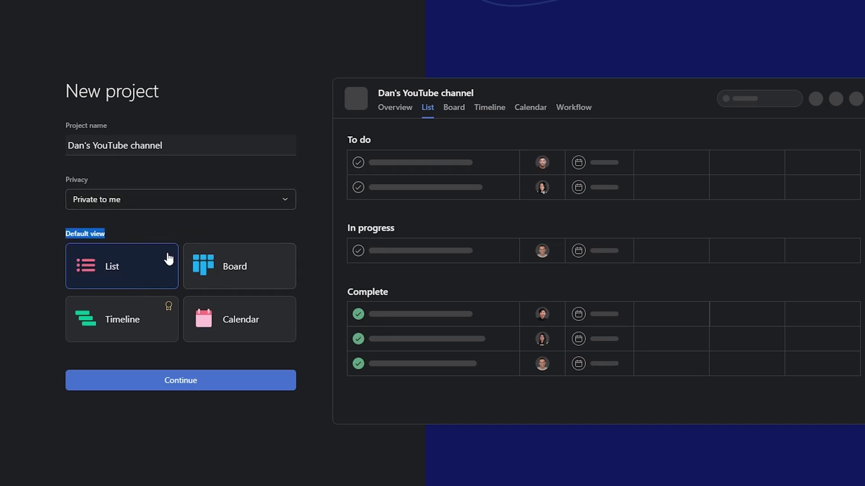
pyautogui.click(215, 281)
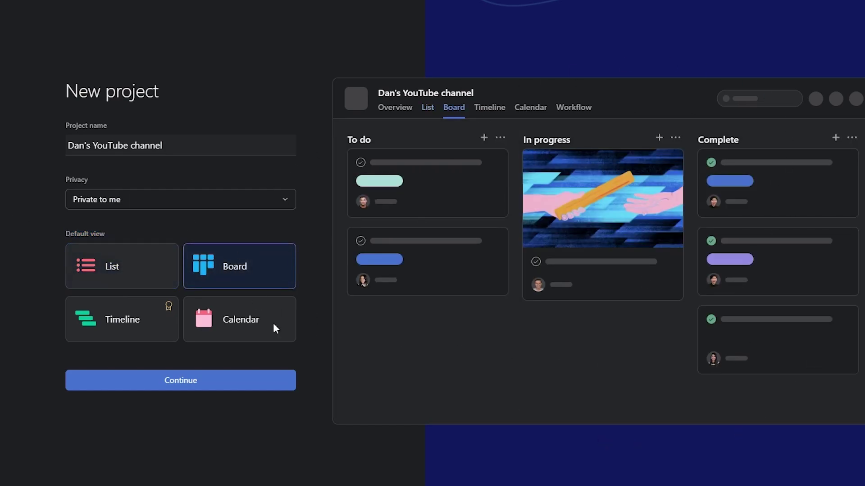
pyautogui.click(110, 324)
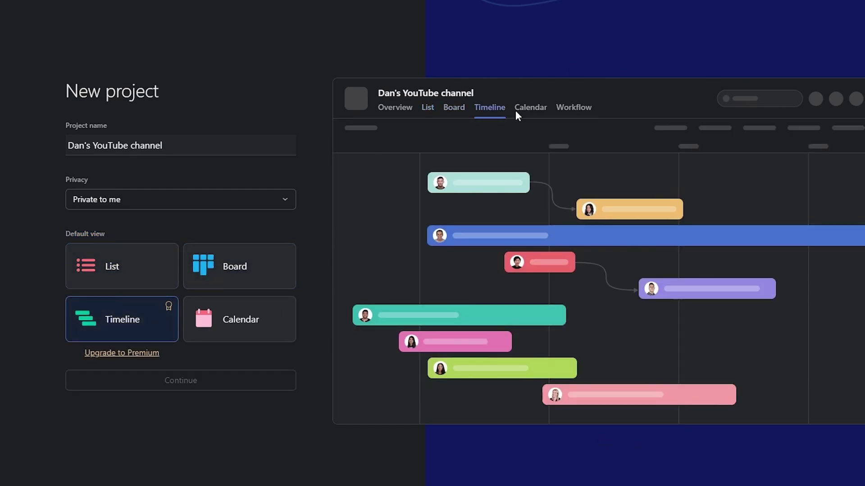
pyautogui.click(241, 317)
pyautogui.click(203, 266)
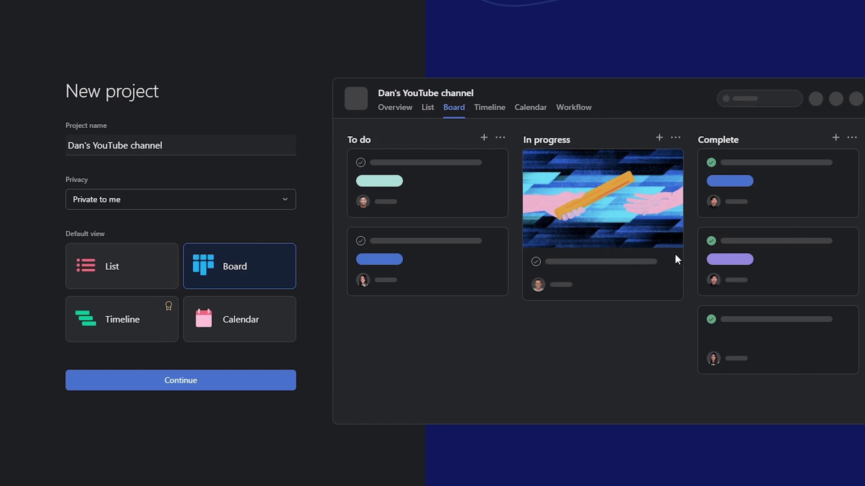
# Continue past settings, pick Start adding tasks as the first step, and open the project
pyautogui.click(207, 387)
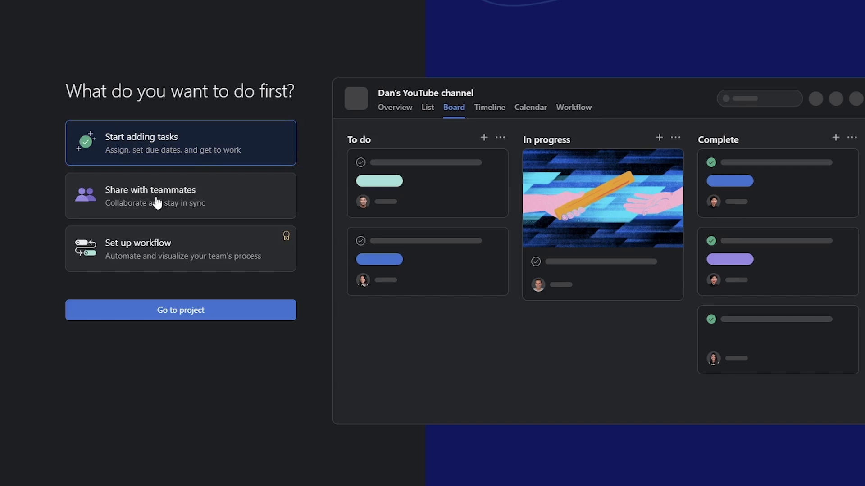
pyautogui.click(150, 216)
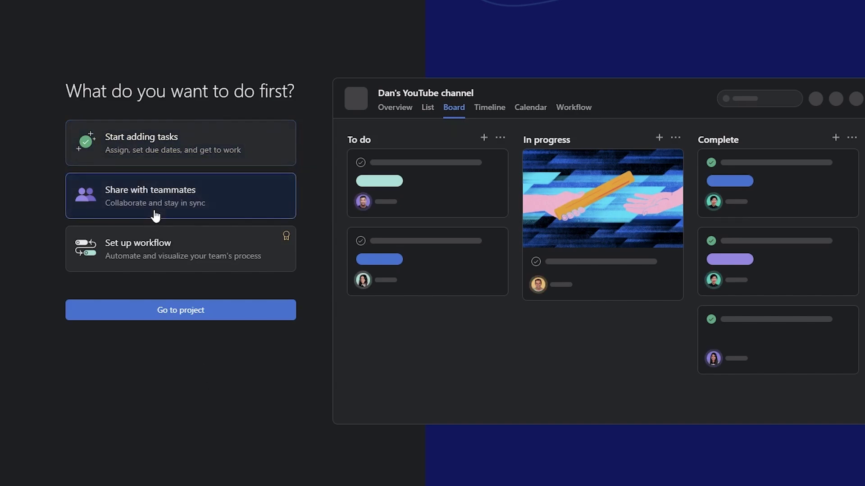
pyautogui.click(179, 258)
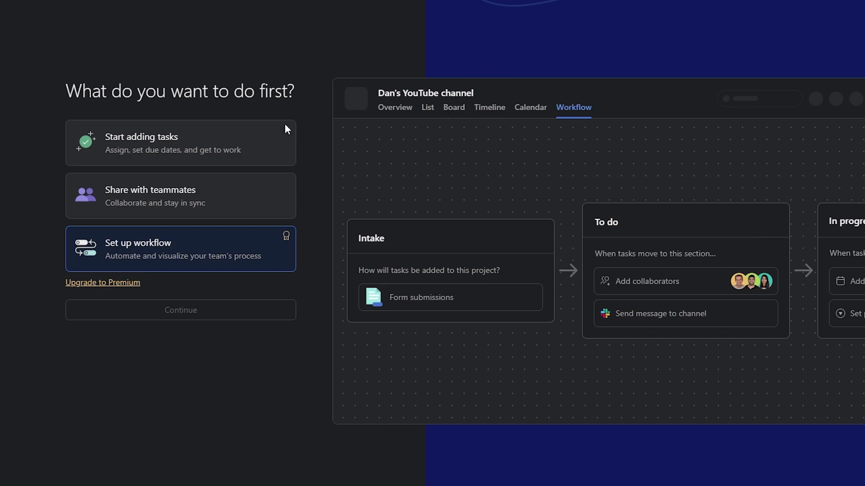
pyautogui.click(158, 159)
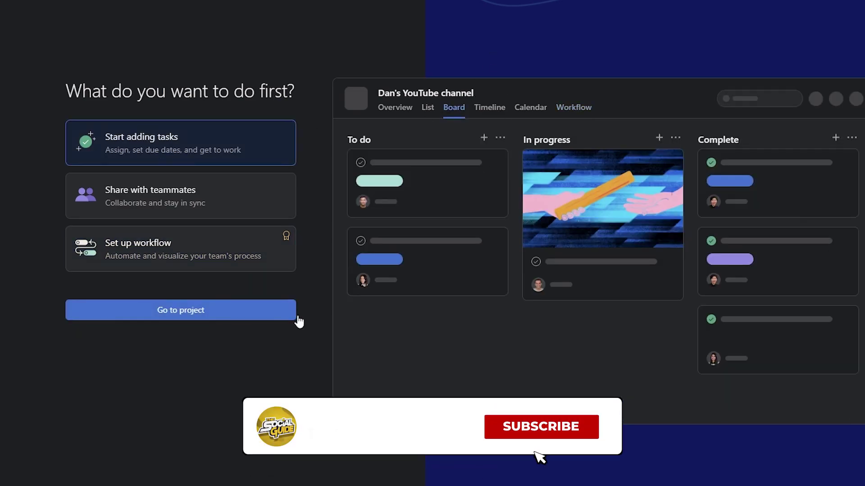
pyautogui.click(234, 310)
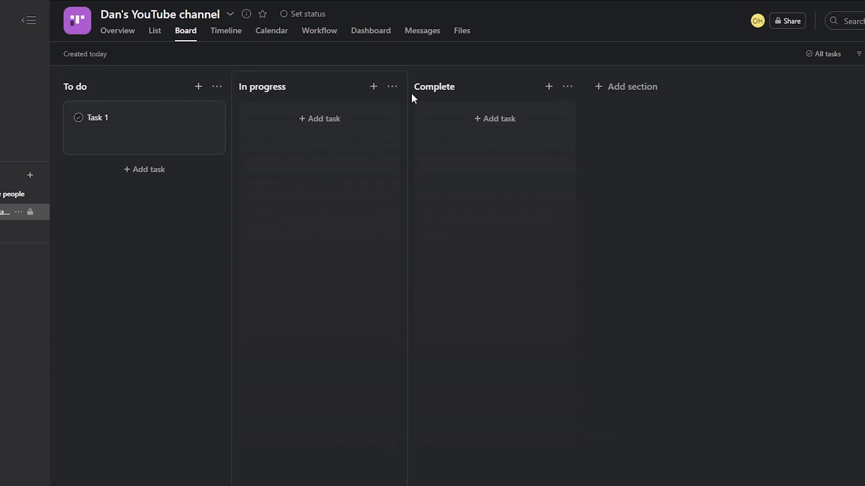
# Rename the To do, In progress and Complete sections to Video Ideas, Scripts and Voice Overs
pyautogui.click(77, 88)
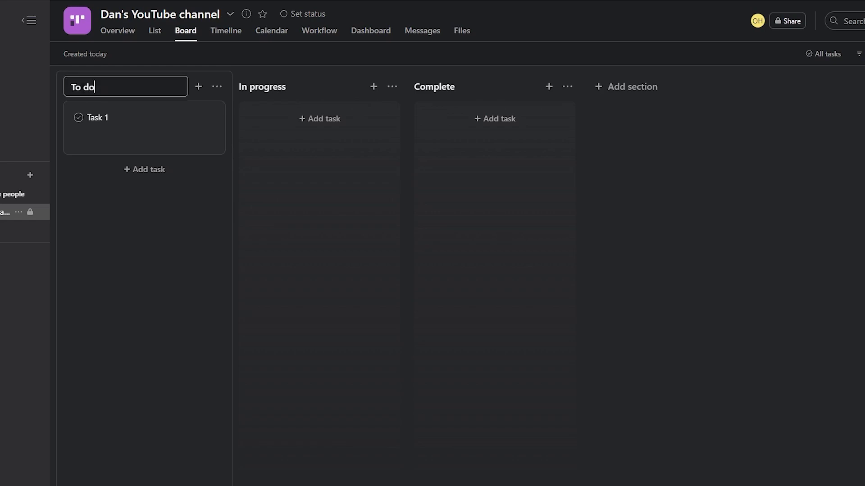
pyautogui.tripleClick(103, 86)
pyautogui.write('Videi')
pyautogui.press('BackSpace')
pyautogui.write('o Ideas')
pyautogui.tripleClick(326, 88)
pyautogui.write('Scripts')
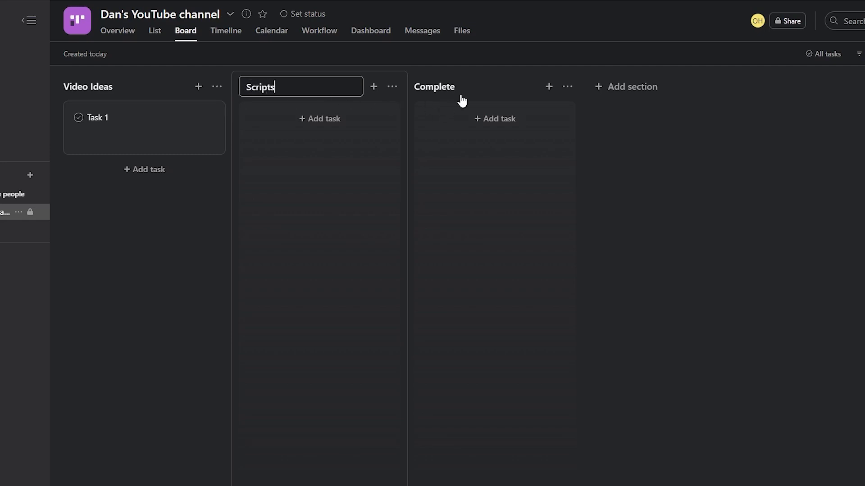
pyautogui.click(461, 88)
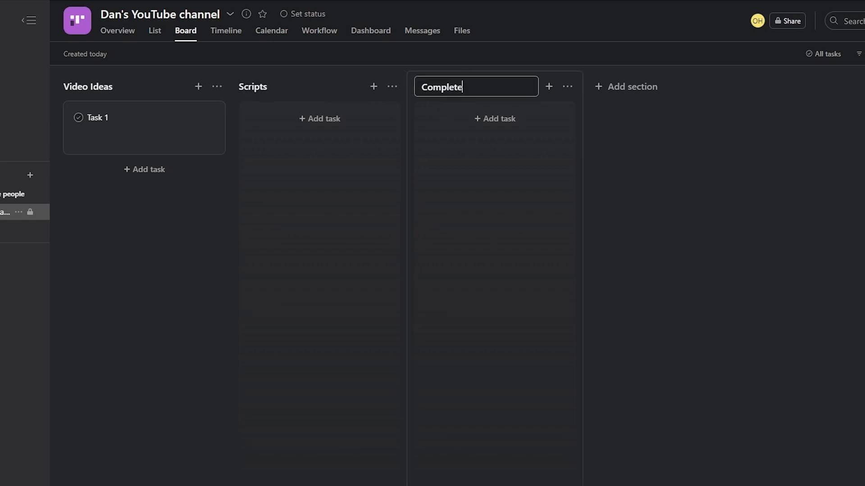
pyautogui.doubleClick(461, 88)
pyautogui.write('Voice Overs')
# Add three new sections named Video, Review and Complete to the board
pyautogui.click(614, 88)
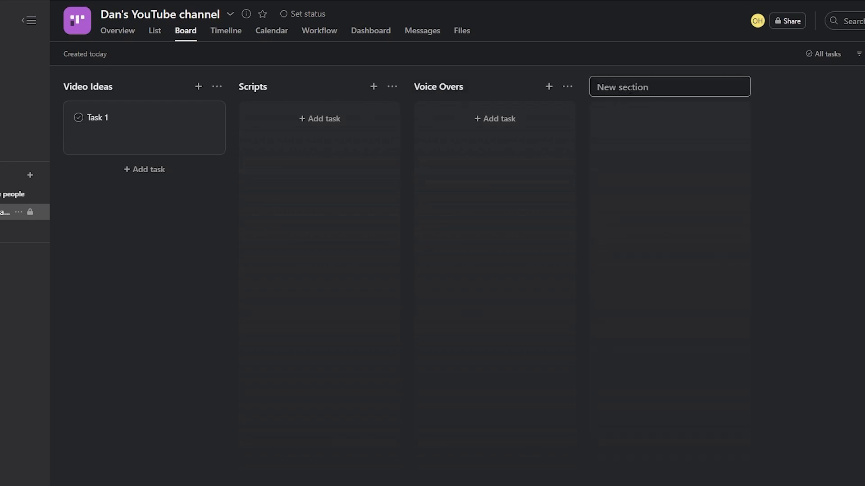
pyautogui.write('Video')
pyautogui.press('Return')
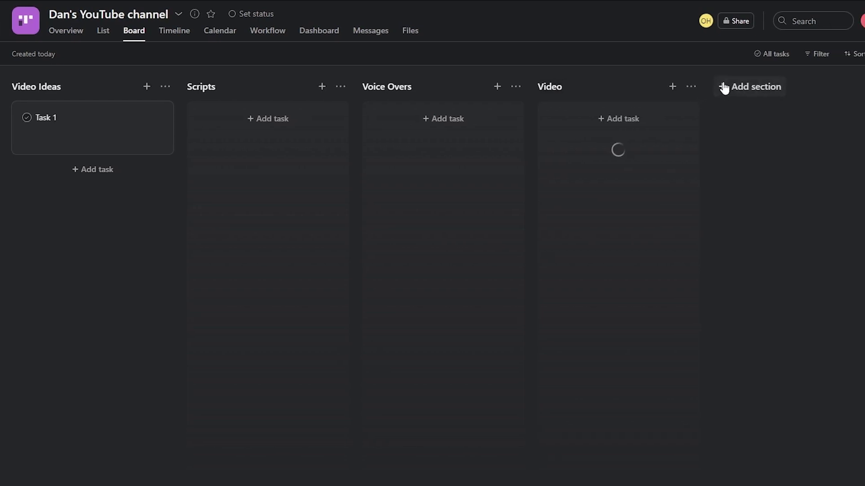
pyautogui.click(724, 87)
pyautogui.write('Re')
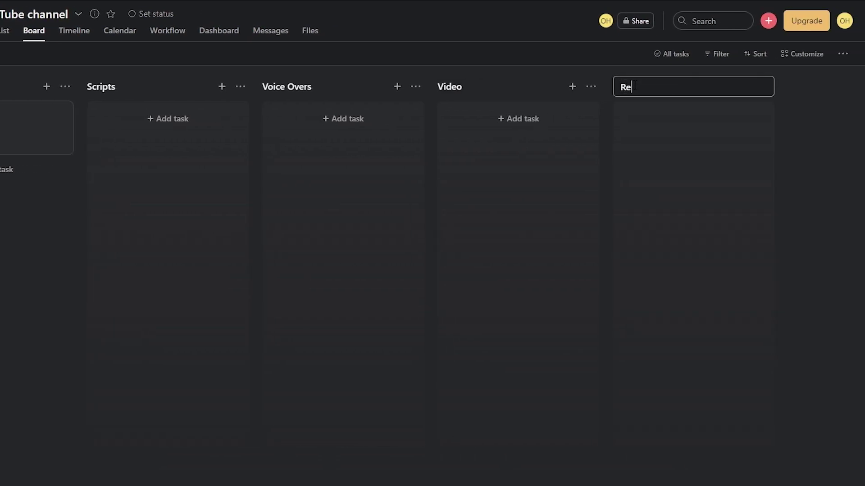
pyautogui.write('view')
pyautogui.press('Return')
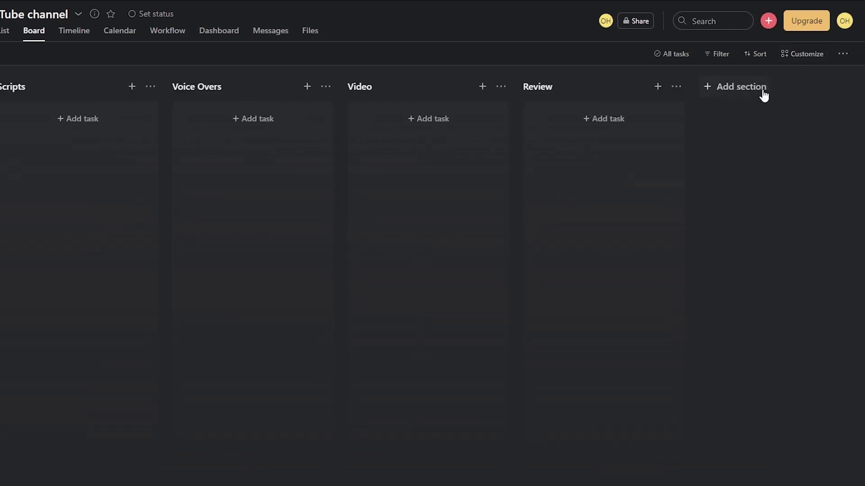
pyautogui.click(762, 89)
pyautogui.write('Comp')
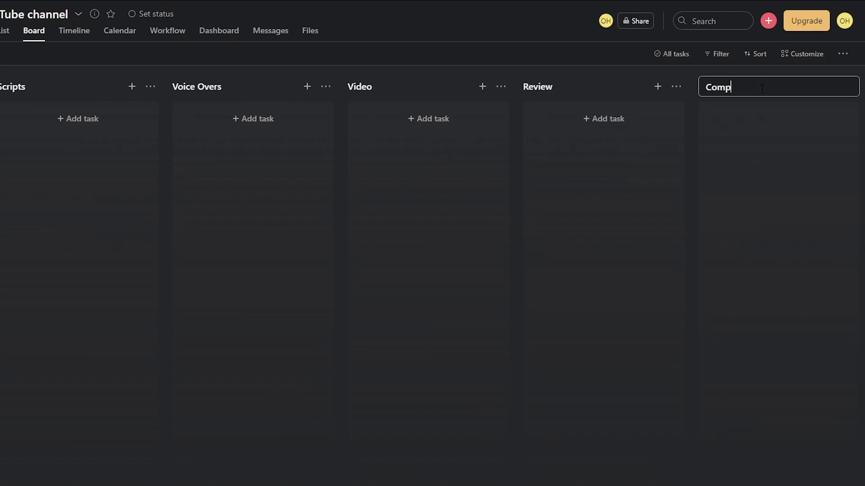
pyautogui.write('lete')
pyautogui.press('Return')
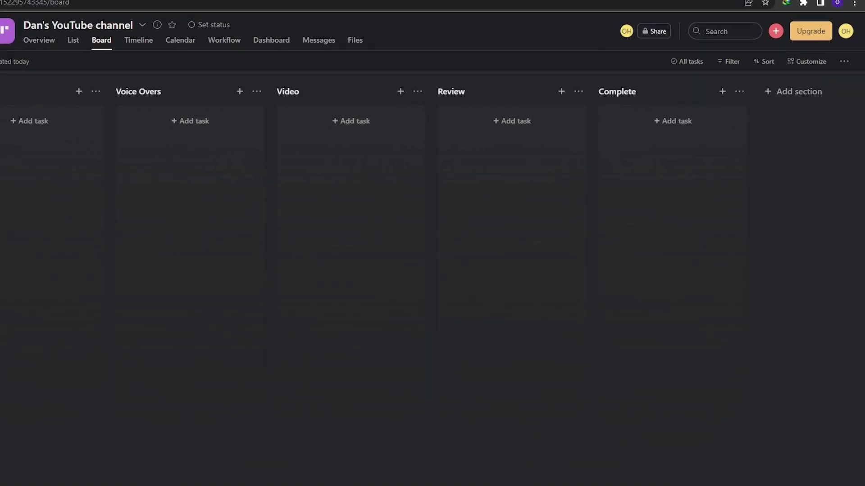
pyautogui.hscroll(5, 304, 452)
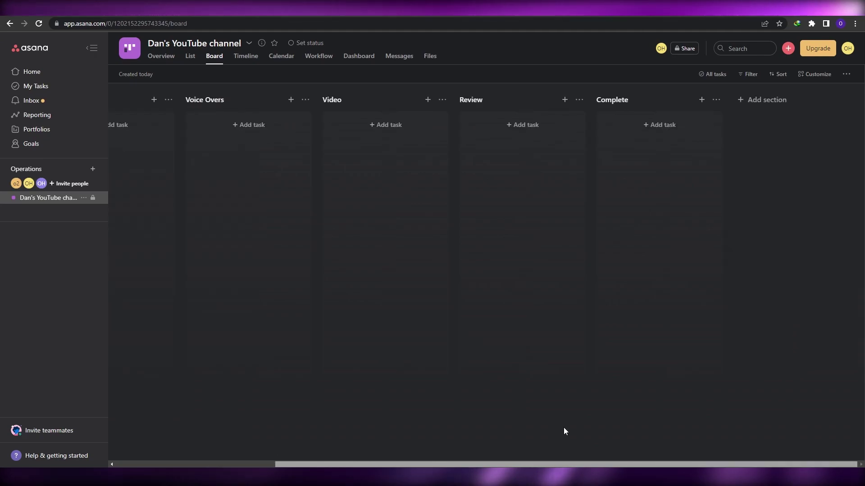
pyautogui.hscroll(-5, 349, 420)
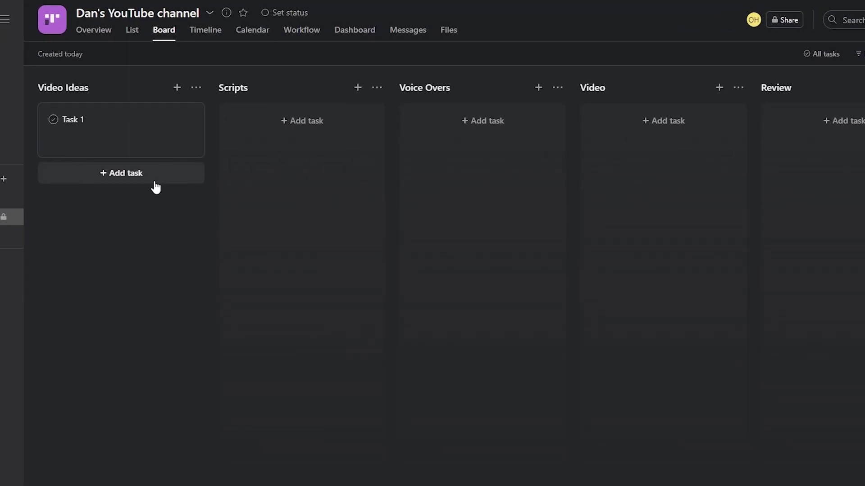
# Retitle Task 1 as 'Top 10 most famous people' in its details pane
pyautogui.click(88, 119)
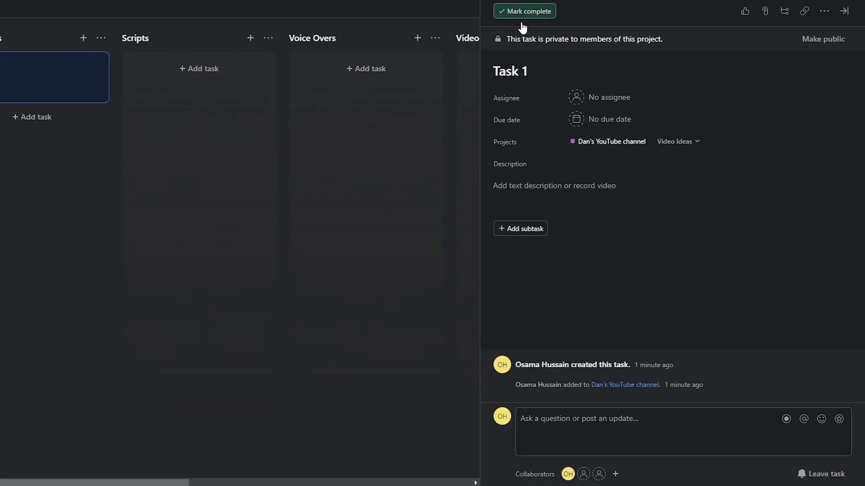
pyautogui.click(549, 62)
pyautogui.hotkey('ctrl', 'a')
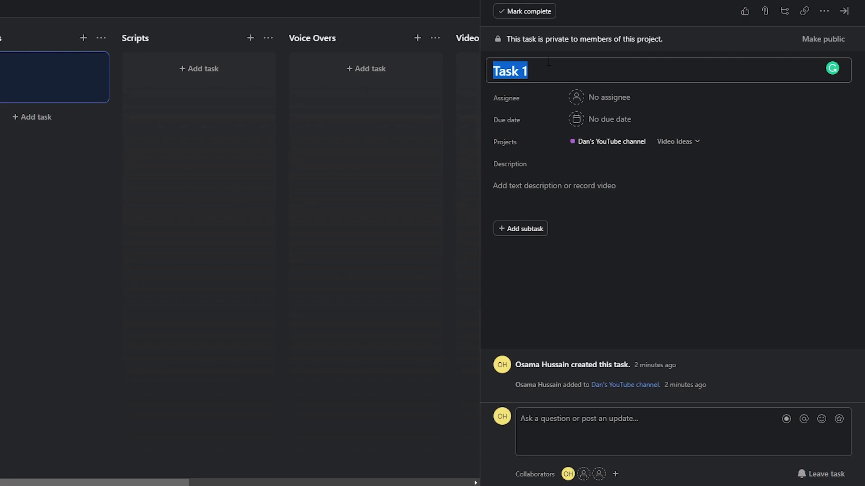
pyautogui.write('Top t')
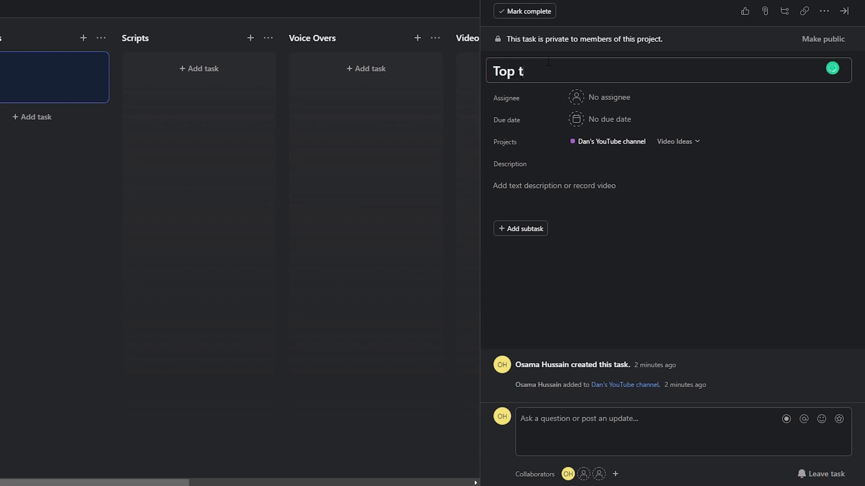
pyautogui.press('BackSpace')
pyautogui.write('10 most famous people')
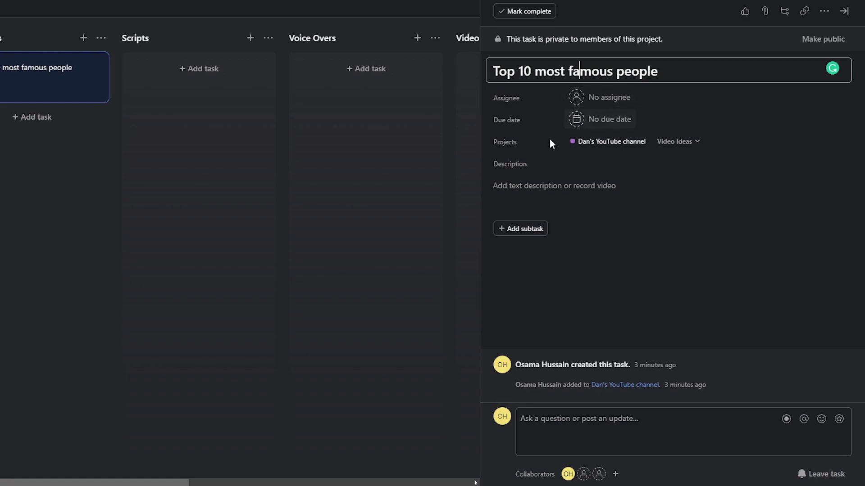
pyautogui.click(558, 199)
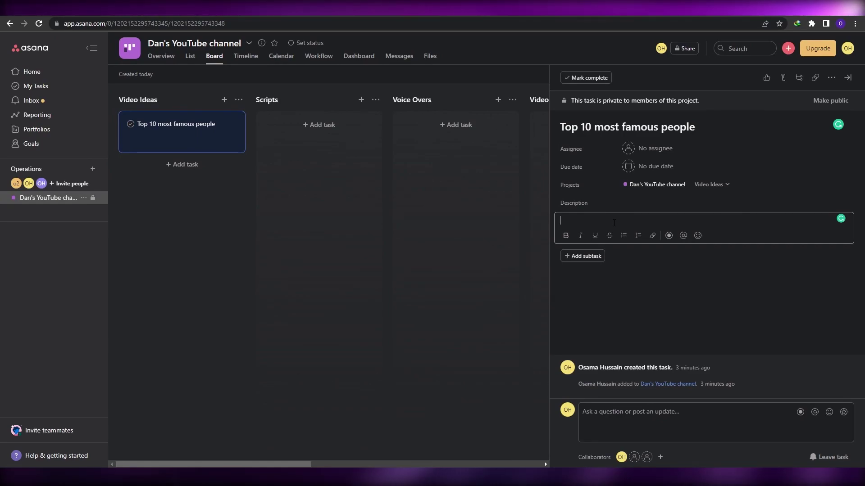
# Close the details, discard an empty new card, and drag Top 10 most famous people into Scripts
pyautogui.click(168, 154)
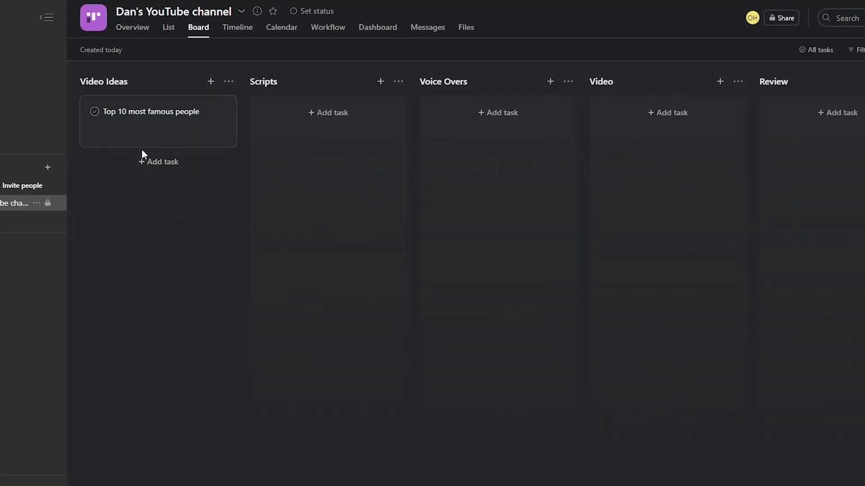
pyautogui.click(145, 163)
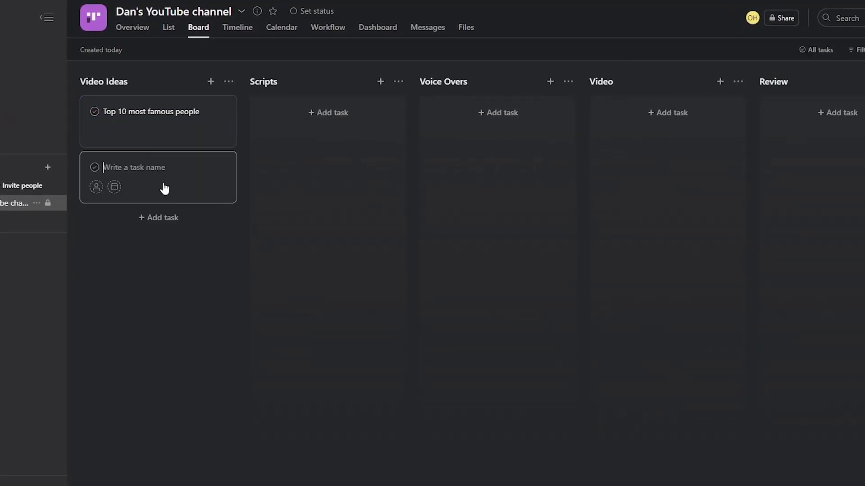
pyautogui.click(163, 236)
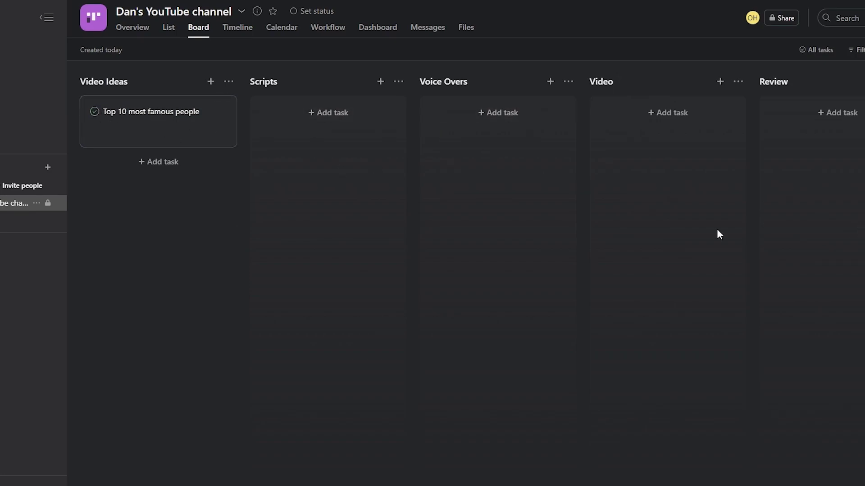
pyautogui.moveTo(141, 124); pyautogui.dragTo(318, 131)
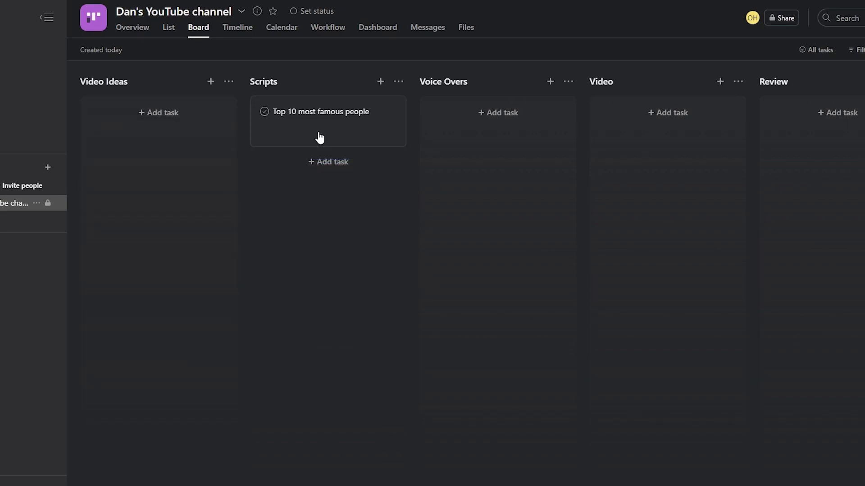
# Open the details of the Top 10 most famous people card now in Scripts
pyautogui.click(337, 130)
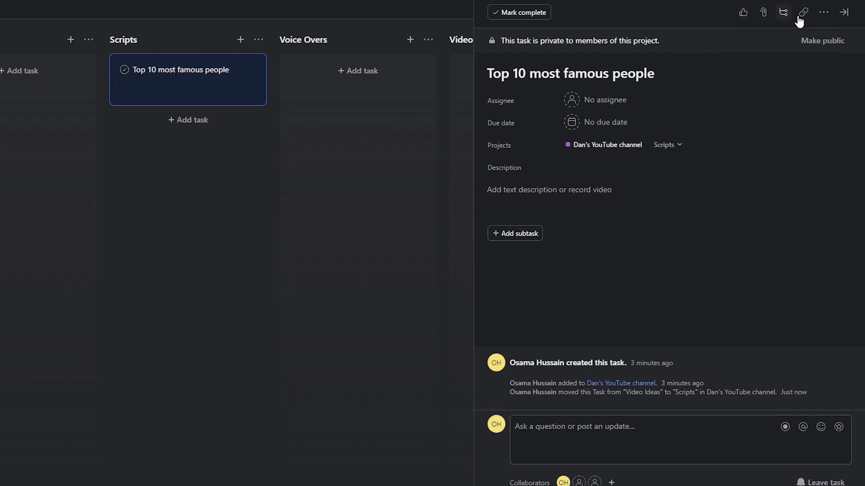
# Open the Top 10 most famous people task's More actions menu, after previewing the Attach a File options
pyautogui.click(823, 16)
pyautogui.click(822, 18)
pyautogui.click(765, 16)
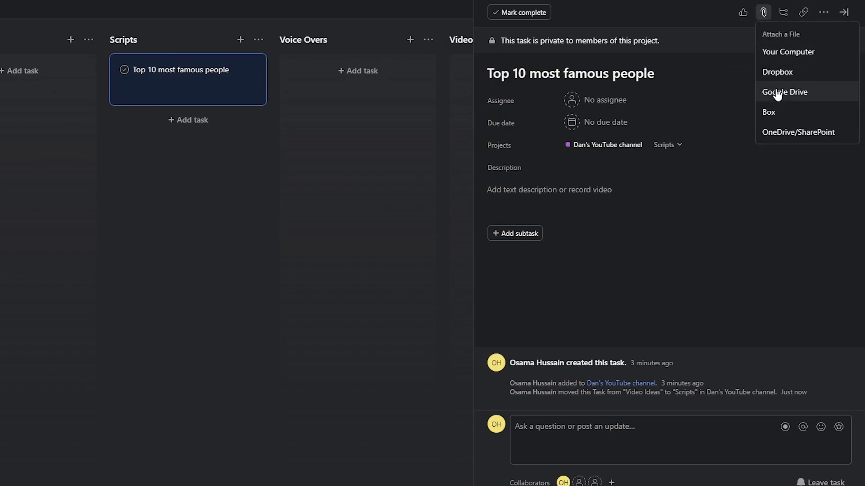
pyautogui.click(722, 285)
pyautogui.click(823, 12)
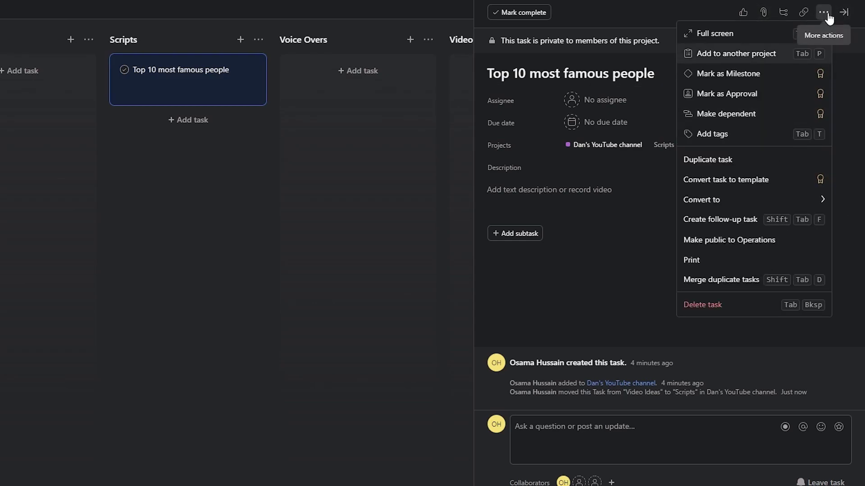
# Create a blue 'Script attached' tag on the task and close the detail pane
pyautogui.click(758, 144)
pyautogui.write('Script a')
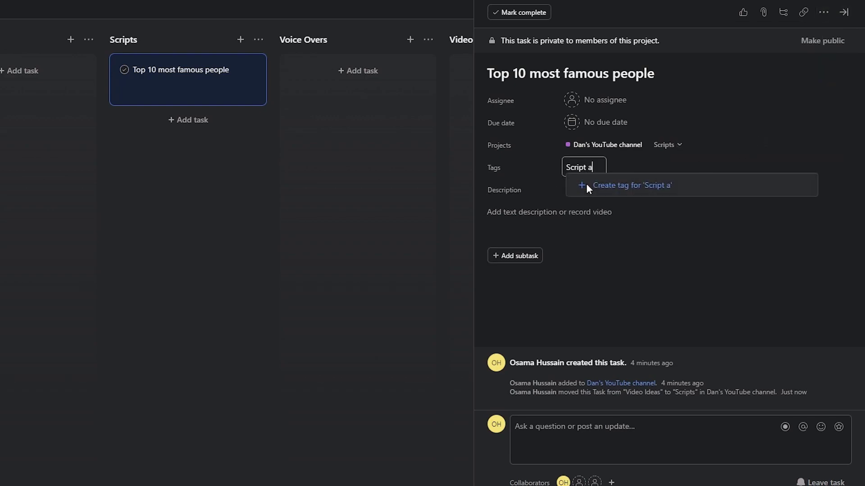
pyautogui.write('ttached')
pyautogui.click(628, 185)
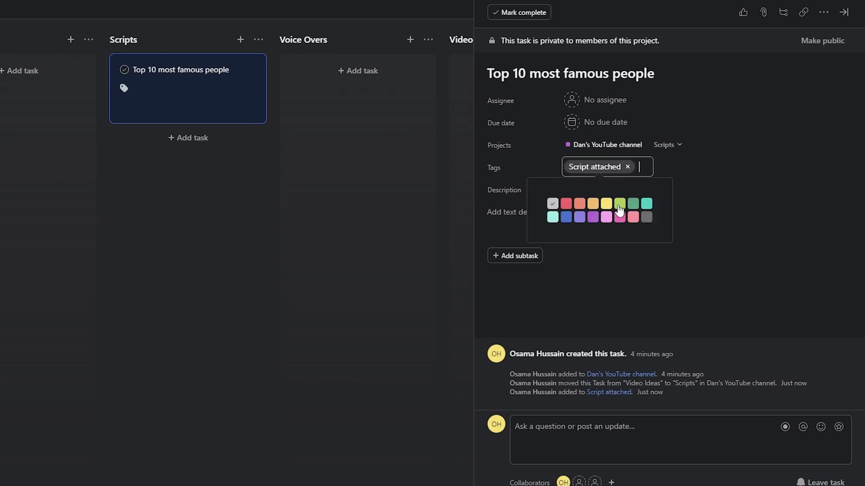
pyautogui.click(620, 208)
pyautogui.click(566, 217)
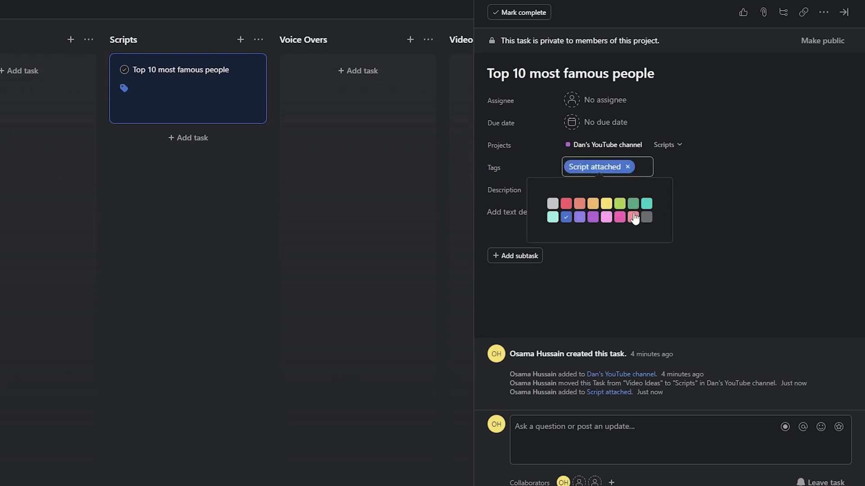
pyautogui.click(611, 281)
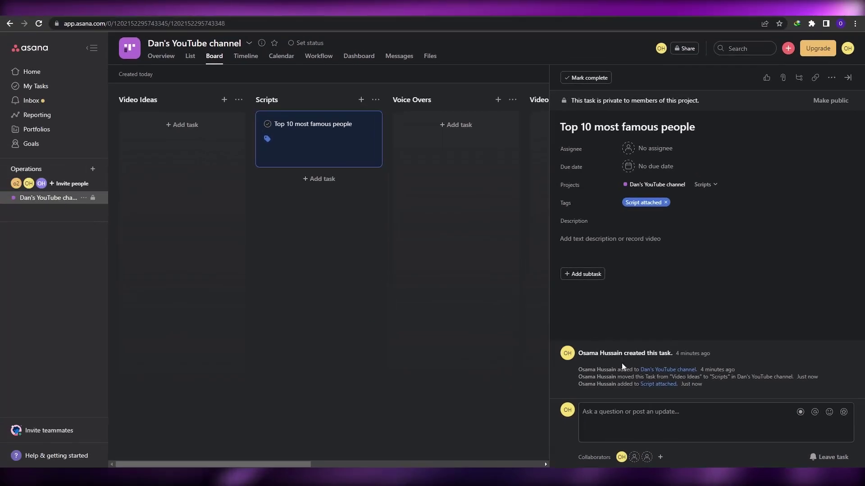
pyautogui.press('Escape')
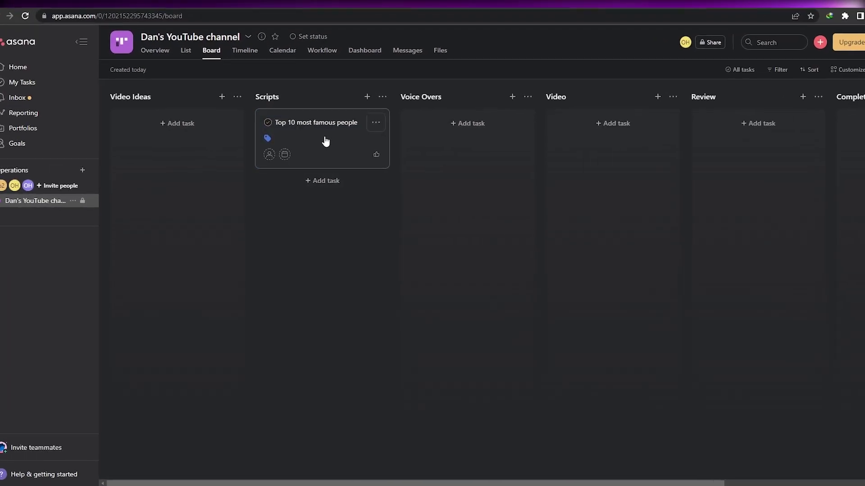
# Move the task card from Scripts into Voice Overs and open its details
pyautogui.moveTo(356, 152); pyautogui.dragTo(459, 142)
pyautogui.moveTo(538, 136); pyautogui.dragTo(537, 135)
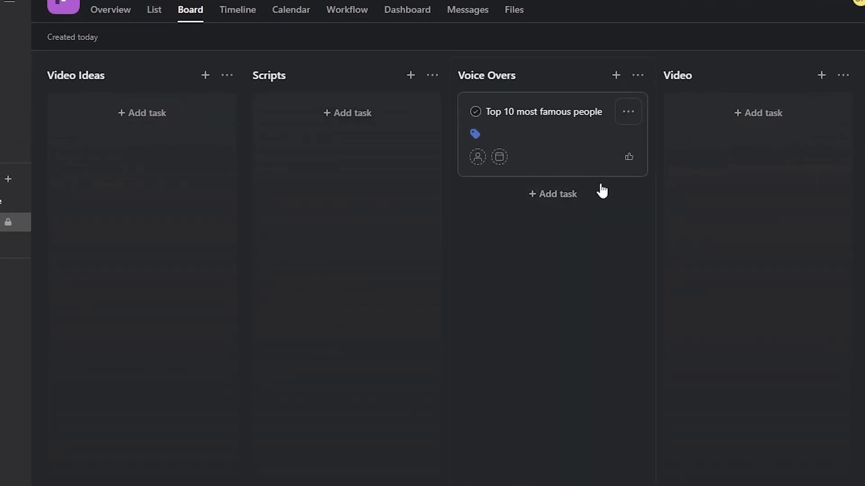
pyautogui.click(539, 136)
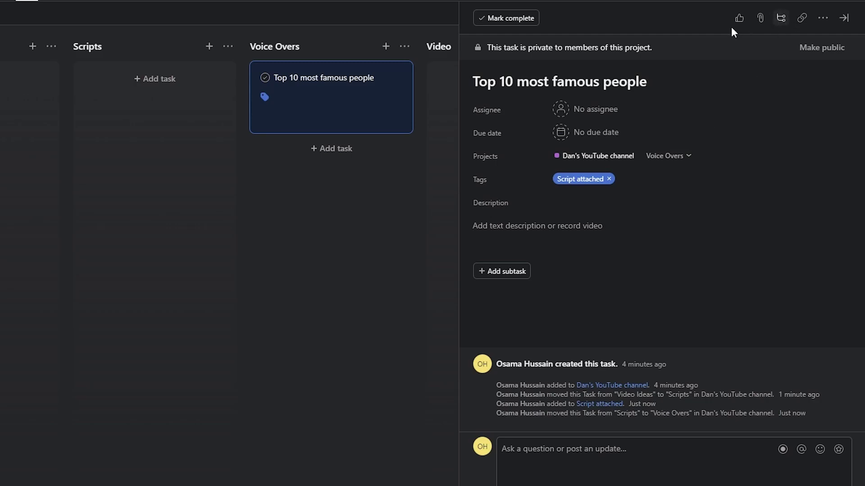
pyautogui.click(760, 18)
pyautogui.click(765, 175)
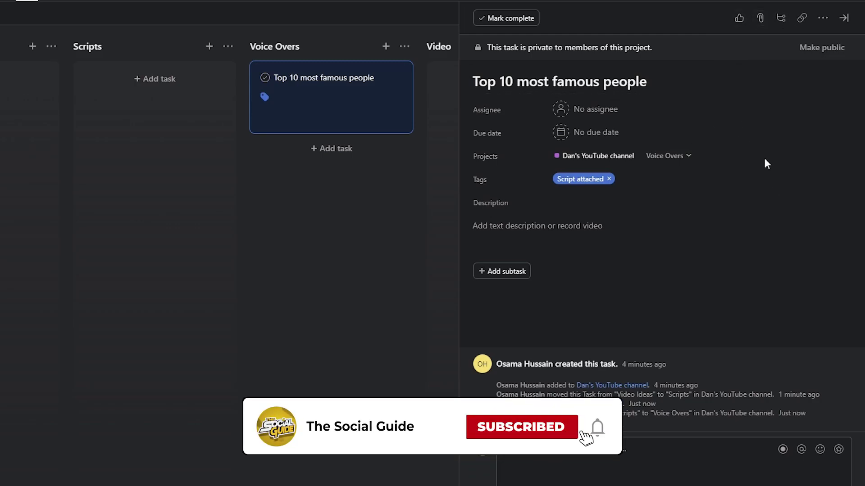
pyautogui.click(820, 21)
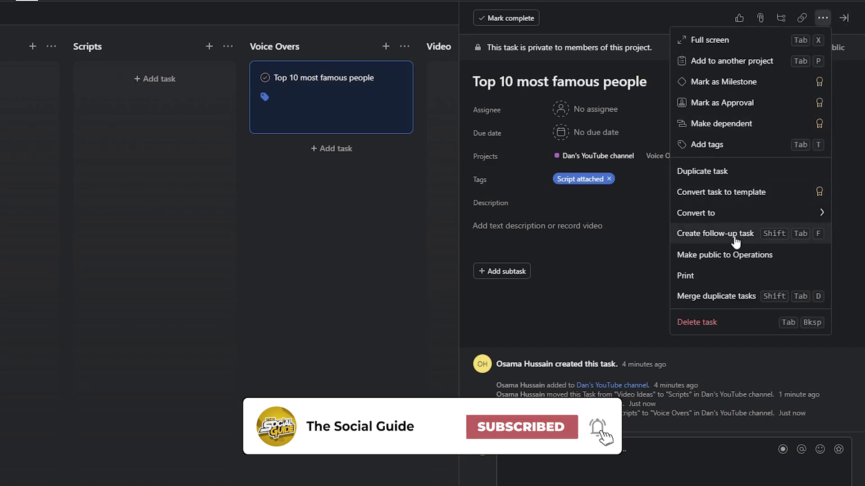
# Add a new yellow 'VO attached' tag to the task and close the detail pane
pyautogui.click(742, 145)
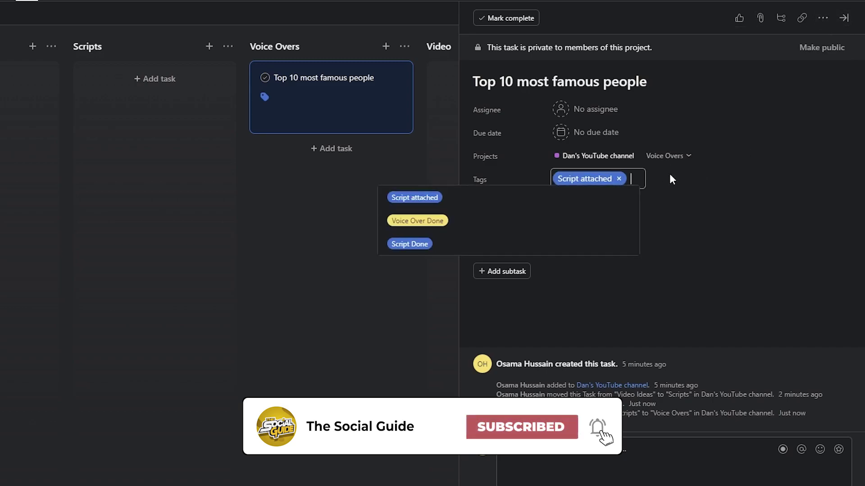
pyautogui.write('Voice over')
pyautogui.press('BackSpace')
pyautogui.press('BackSpace')
pyautogui.press('BackSpace')
pyautogui.press('BackSpace')
pyautogui.press('BackSpace')
pyautogui.press('BackSpace')
pyautogui.press('BackSpace')
pyautogui.press('BackSpace')
pyautogui.press('BackSpace')
pyautogui.press('BackSpace')
pyautogui.write('VO')
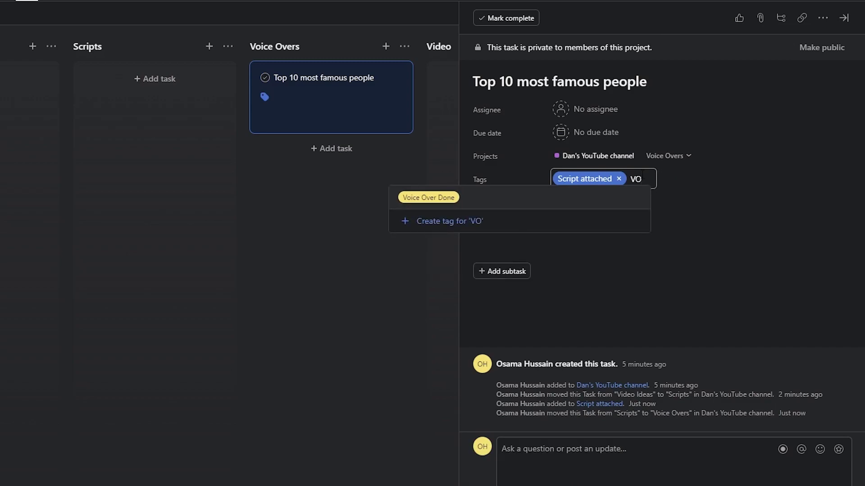
pyautogui.write(' attached')
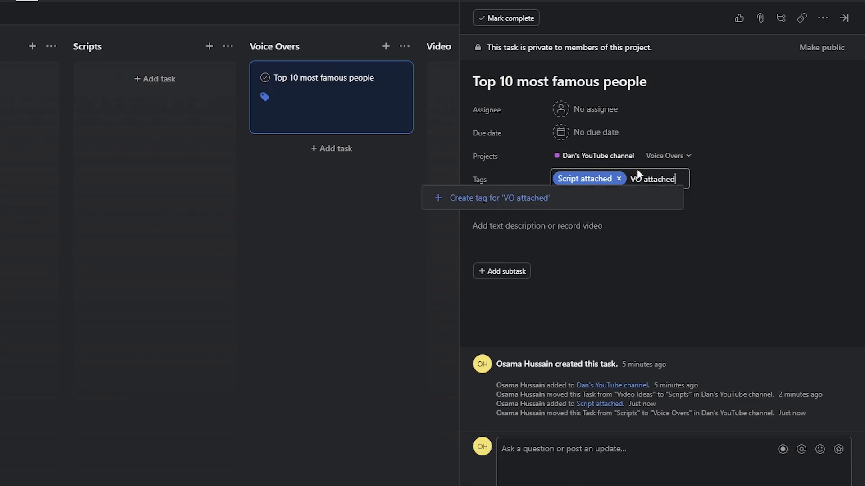
pyautogui.press('Return')
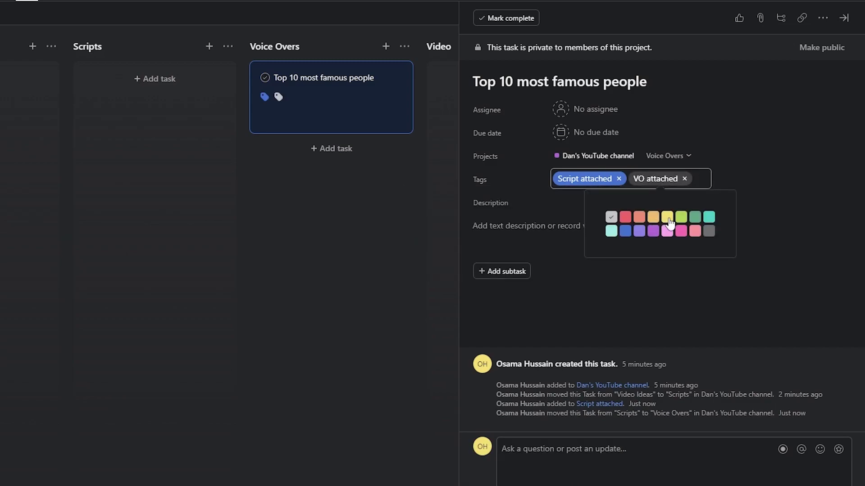
pyautogui.click(668, 220)
pyautogui.click(318, 219)
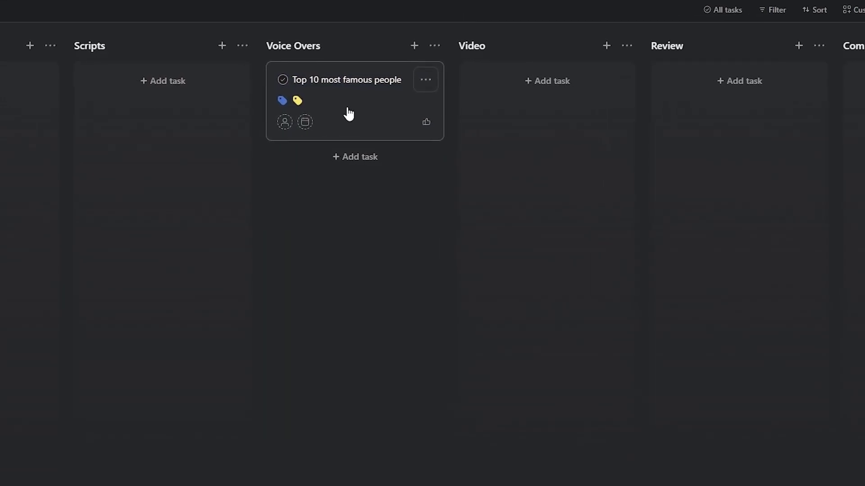
# Move the task card through Video into Review and open its details
pyautogui.moveTo(367, 113); pyautogui.dragTo(589, 113)
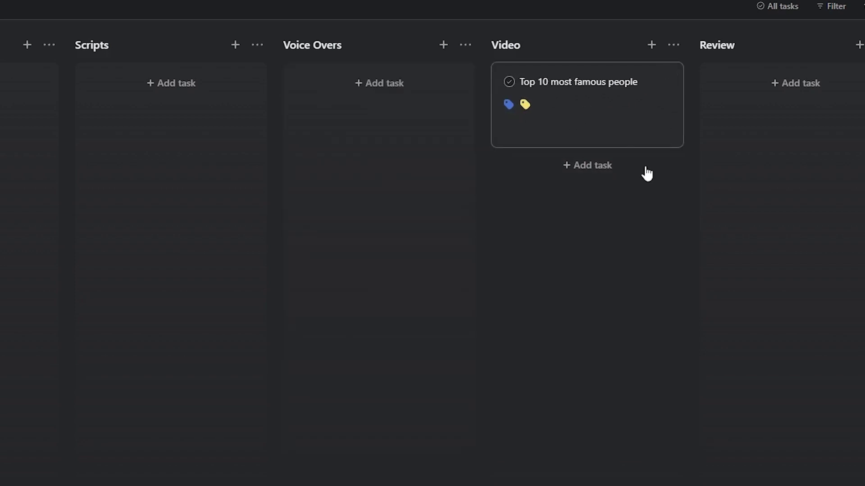
pyautogui.moveTo(617, 107)
pyautogui.moveTo(575, 118); pyautogui.dragTo(761, 118)
pyautogui.click(708, 100)
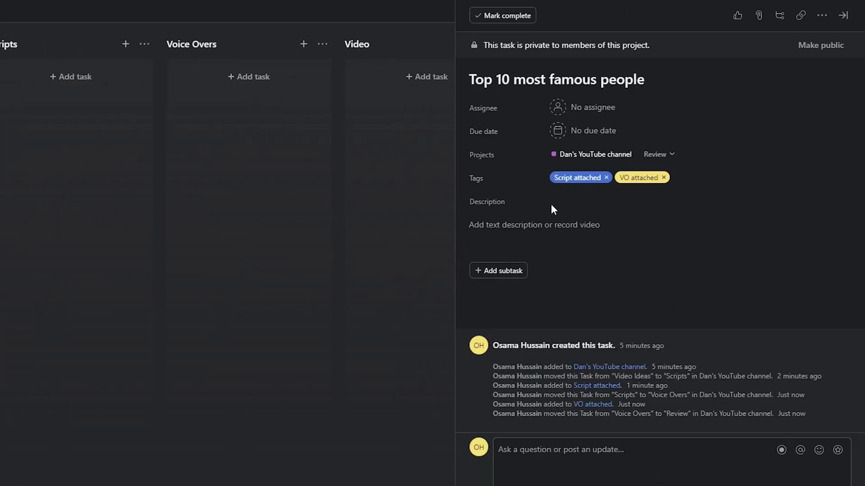
# Post the comment 'Remove the section at 2:30' and close the detail pane
pyautogui.click(631, 466)
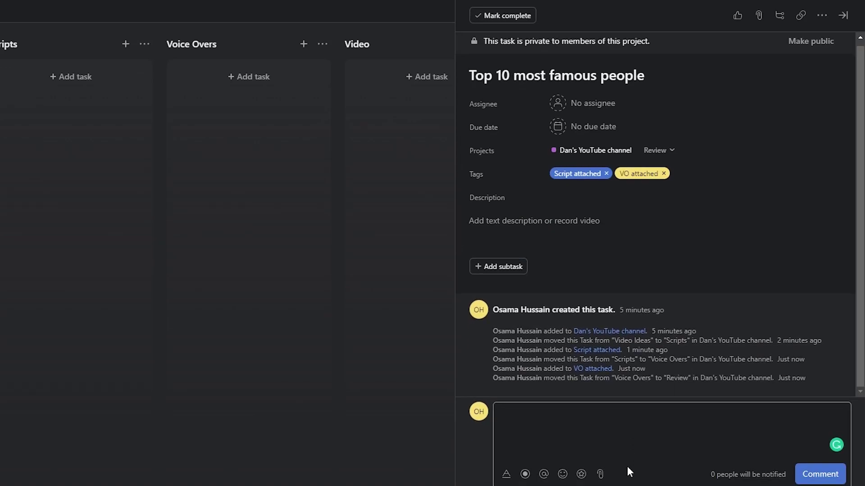
pyautogui.write('Remove the section at')
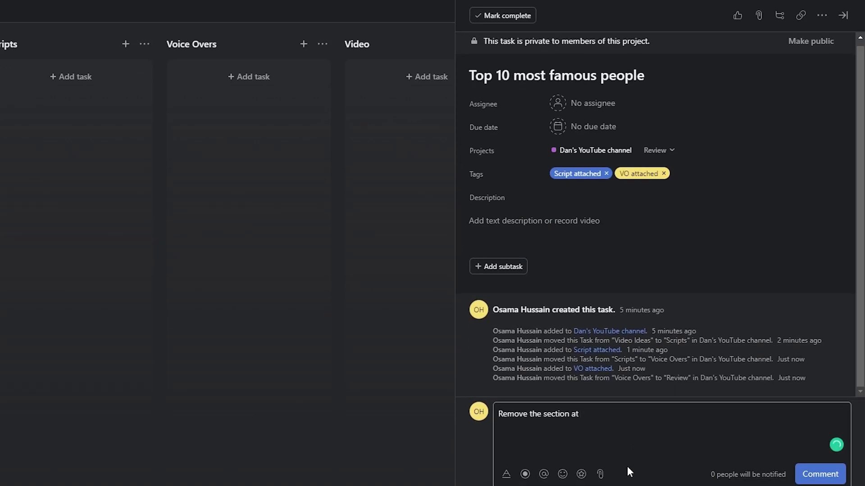
pyautogui.write(' 2:30')
pyautogui.click(820, 474)
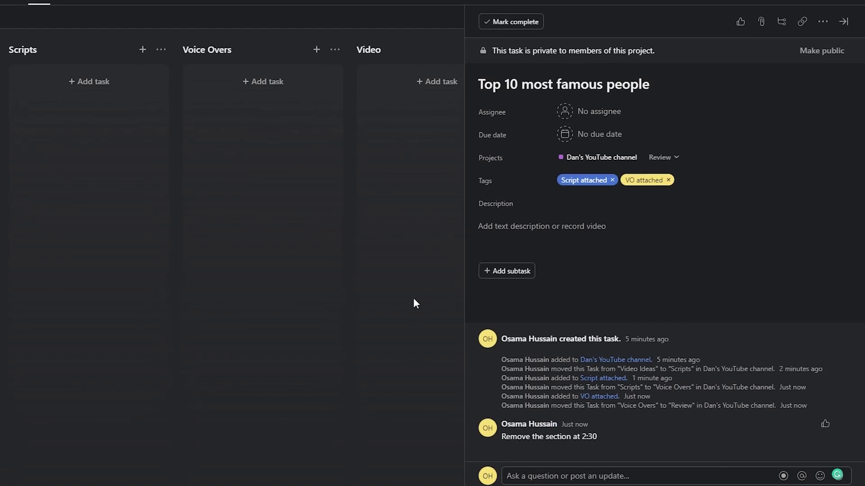
pyautogui.click(419, 216)
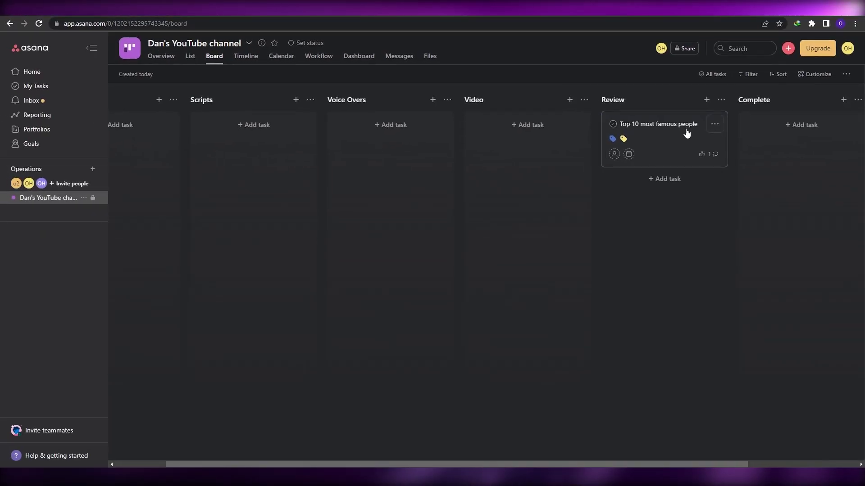
# Drag the Top 10 most famous people card from Review into Complete
pyautogui.moveTo(675, 136); pyautogui.dragTo(780, 148)
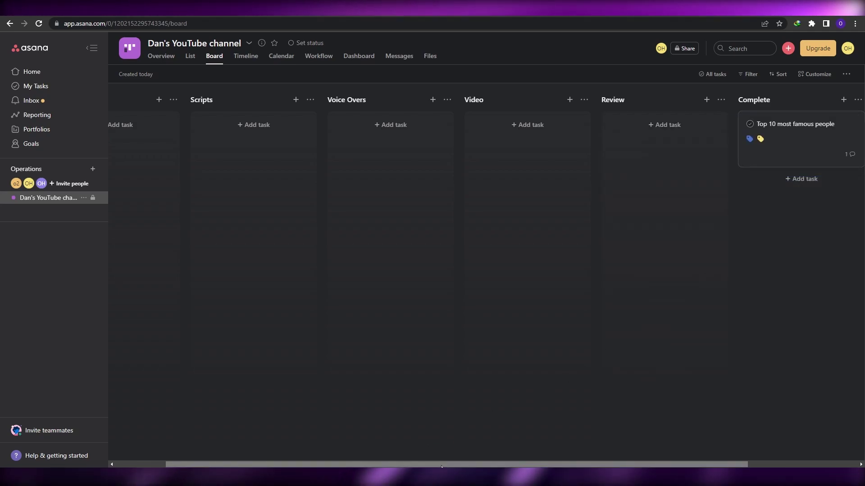
pyautogui.moveTo(426, 464); pyautogui.dragTo(313, 463)
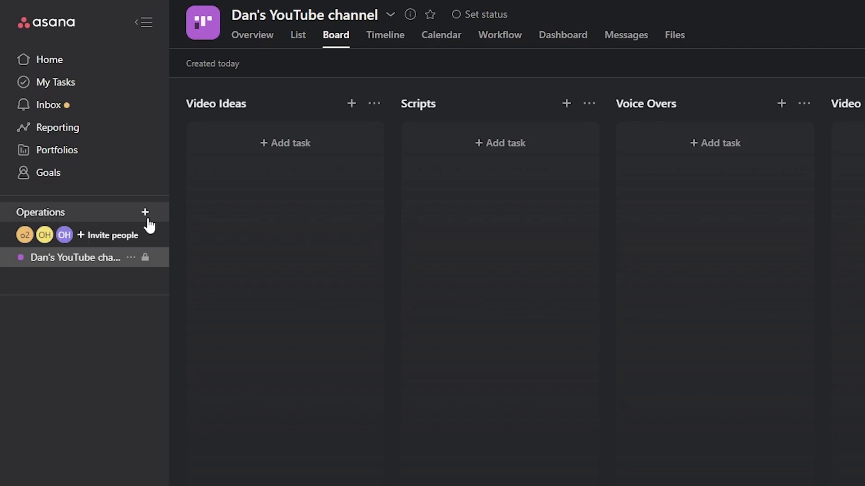
pyautogui.click(146, 215)
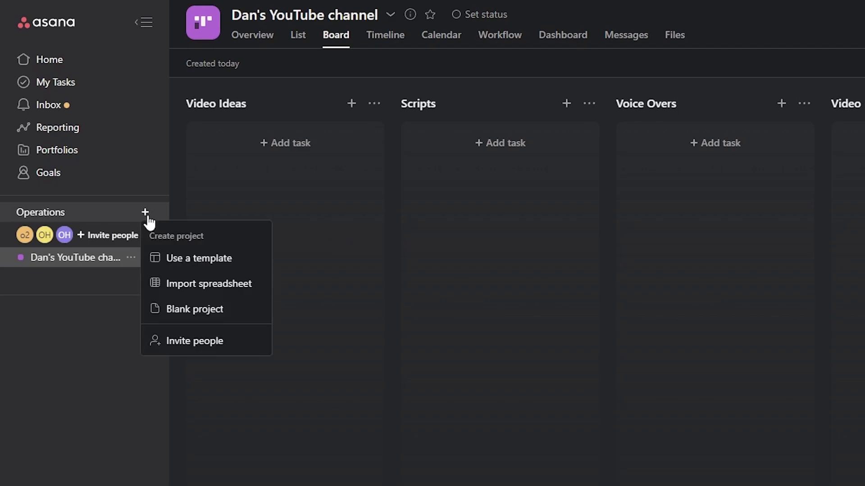
pyautogui.click(200, 260)
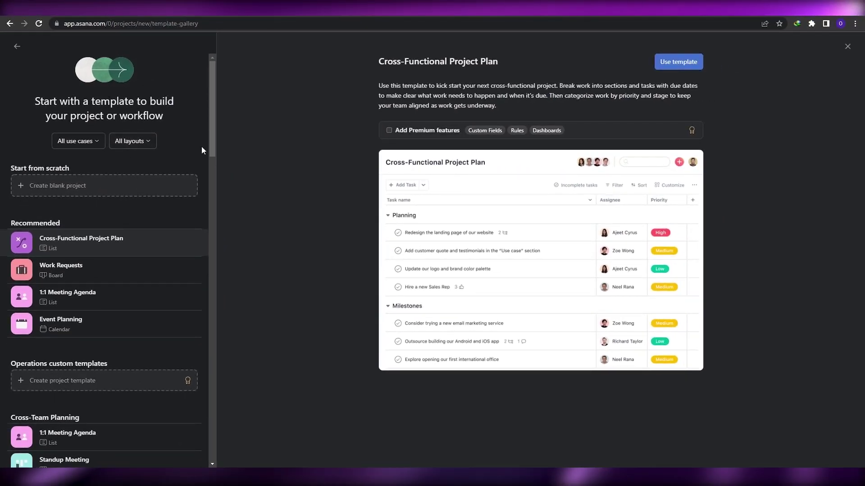
pyautogui.scroll(-1, 144, 211)
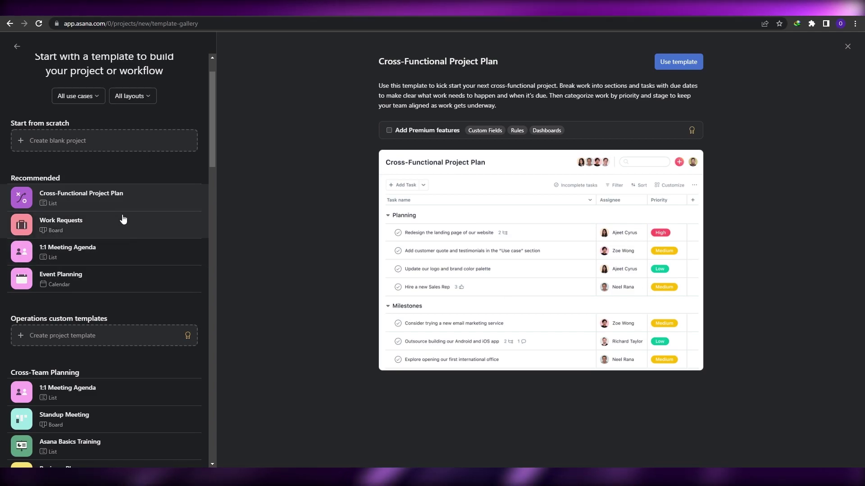
pyautogui.click(167, 234)
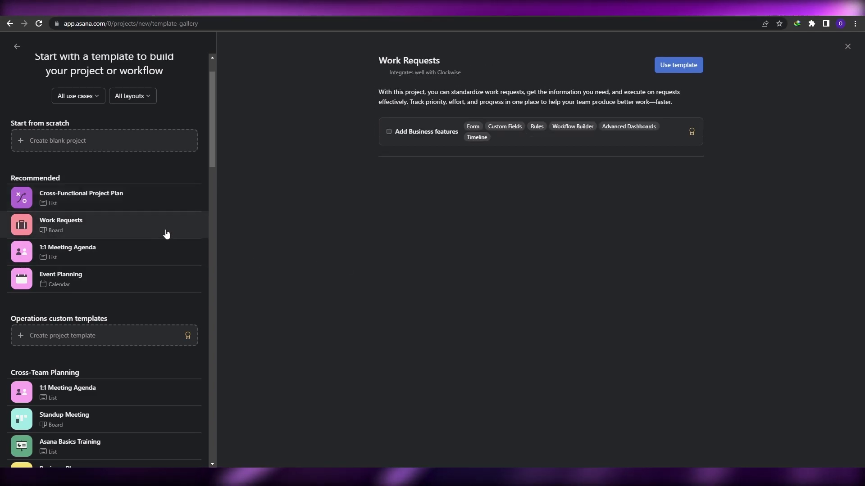
pyautogui.click(143, 254)
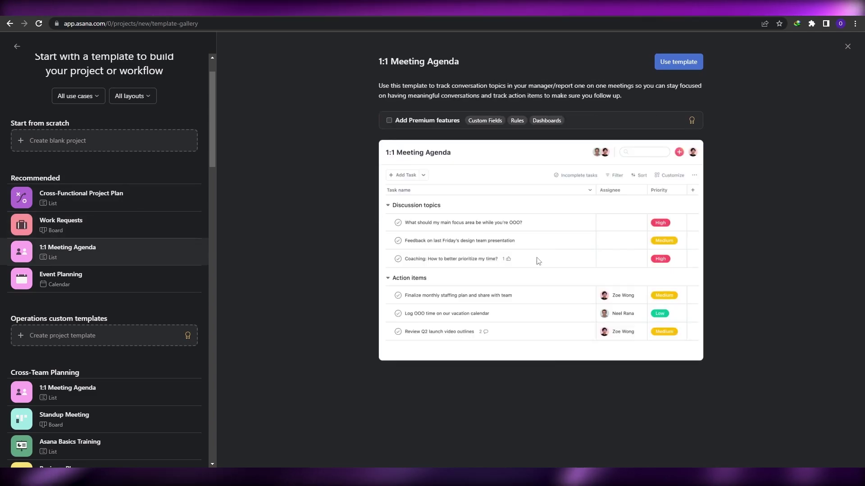
pyautogui.click(81, 283)
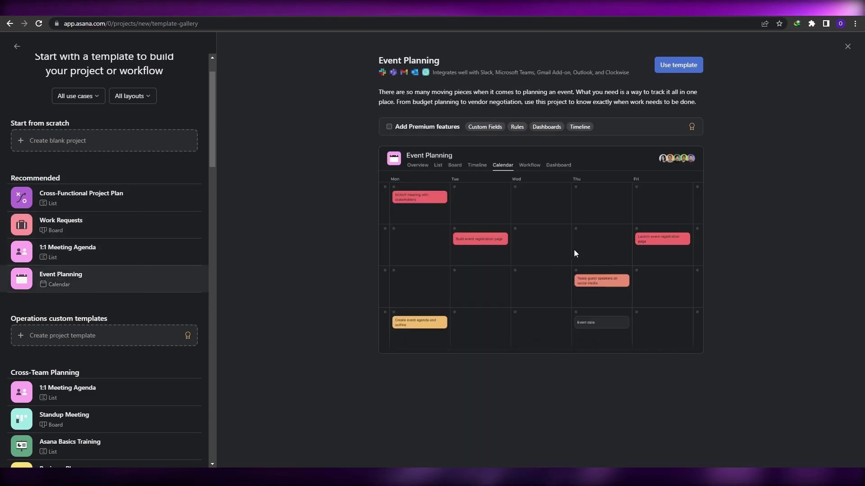
pyautogui.scroll(-5, 135, 270)
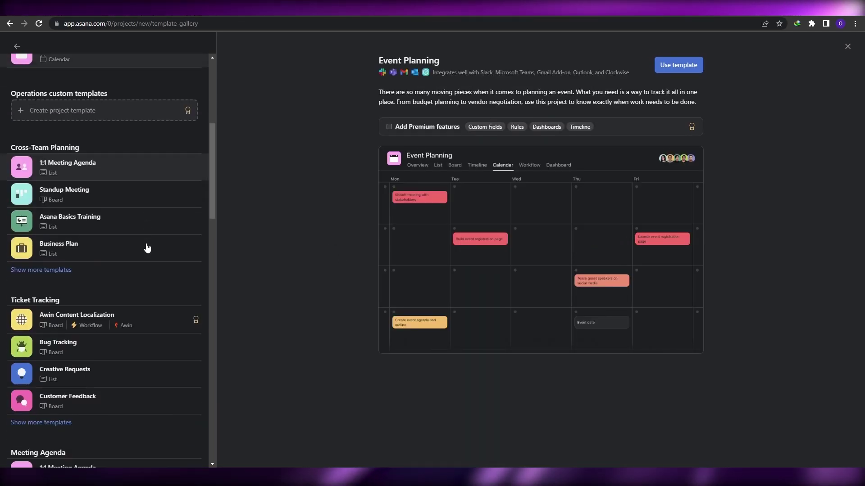
pyautogui.scroll(-6, 147, 248)
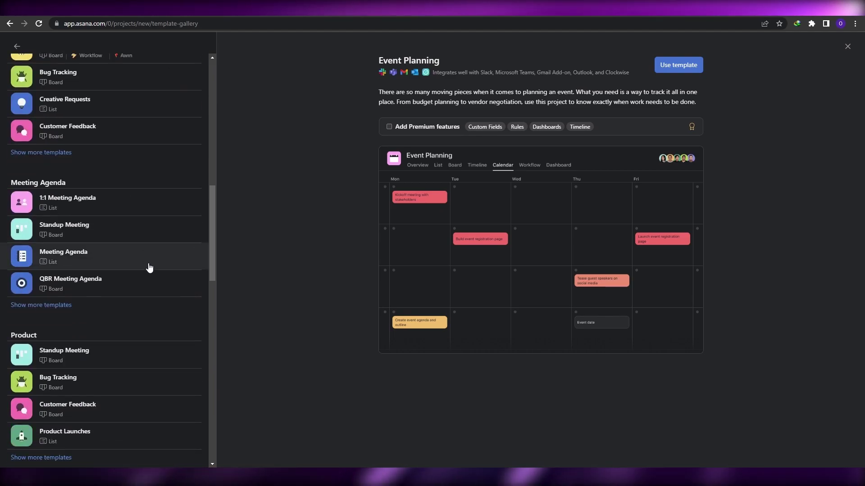
pyautogui.scroll(-10, 149, 270)
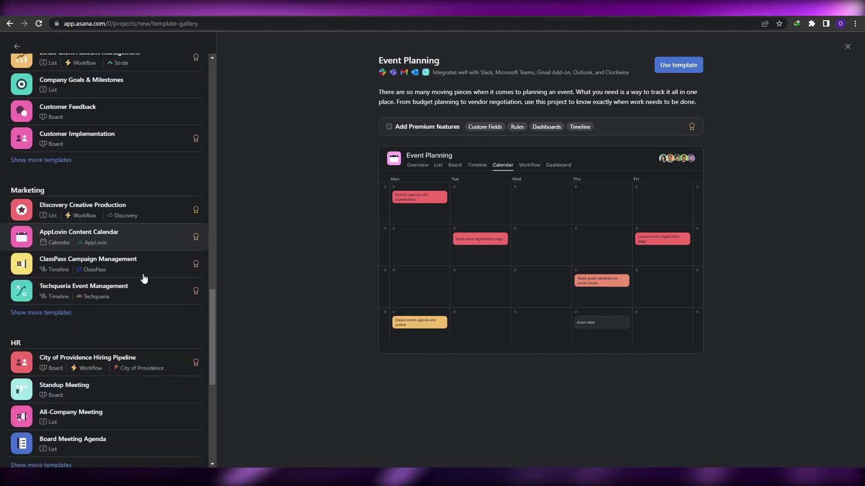
pyautogui.scroll(-7, 144, 278)
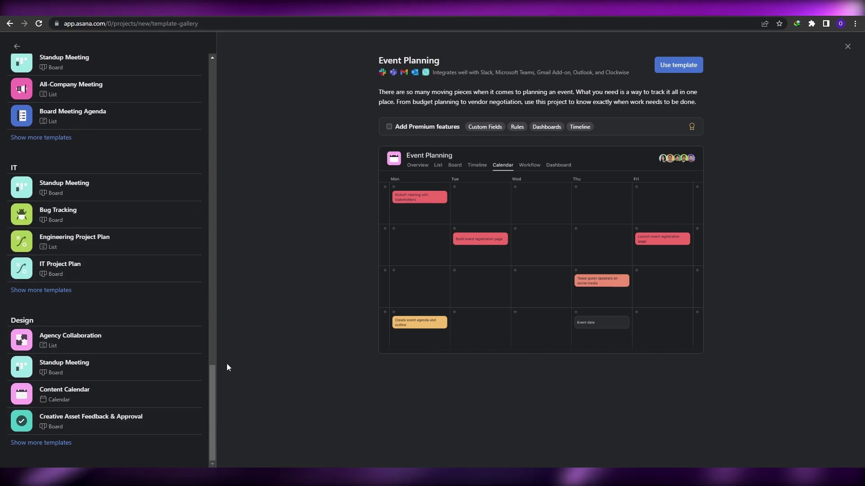
pyautogui.scroll(20, 91, 376)
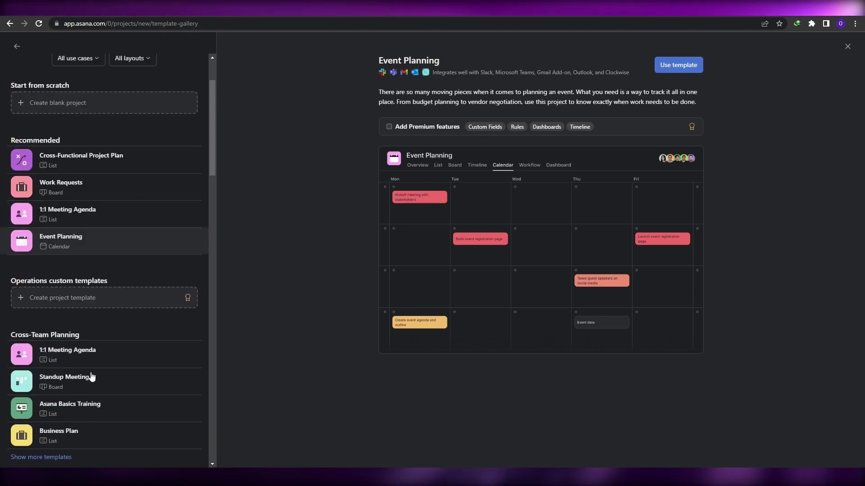
pyautogui.scroll(2, 91, 376)
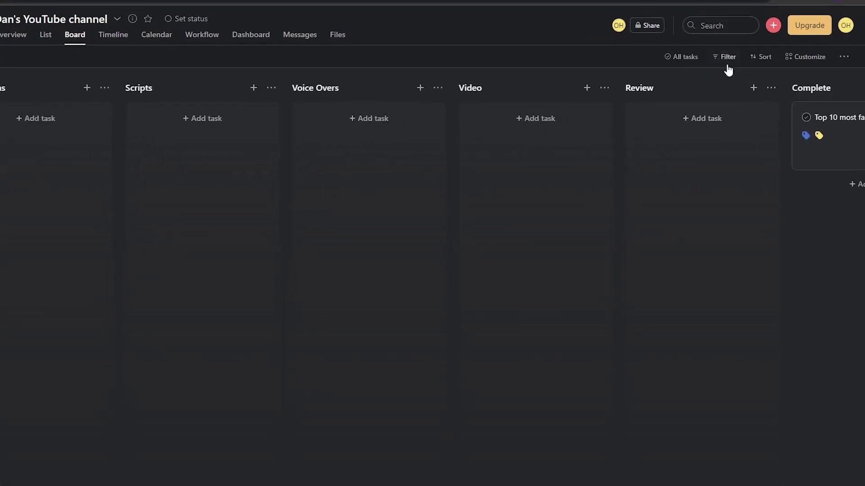
# Open the Customize panel, dismiss the priority field offer, and scroll through the panel's options
pyautogui.click(810, 52)
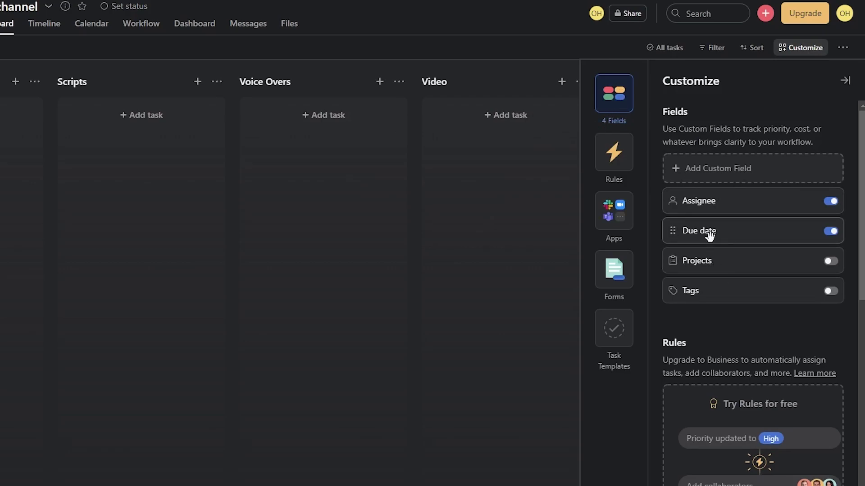
pyautogui.click(742, 163)
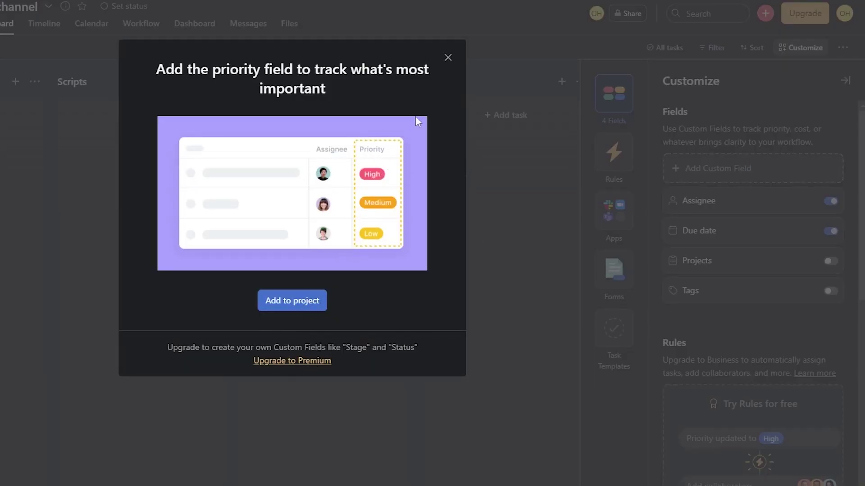
pyautogui.click(448, 57)
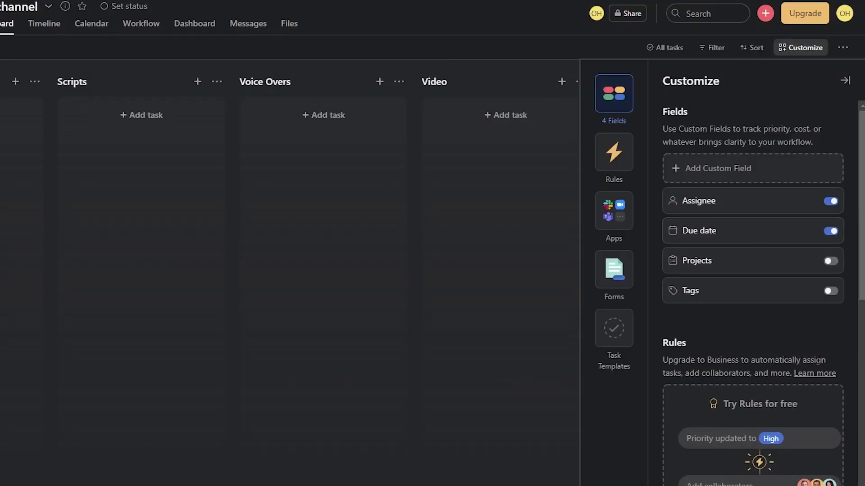
pyautogui.scroll(-5, 752, 328)
pyautogui.scroll(3, 720, 338)
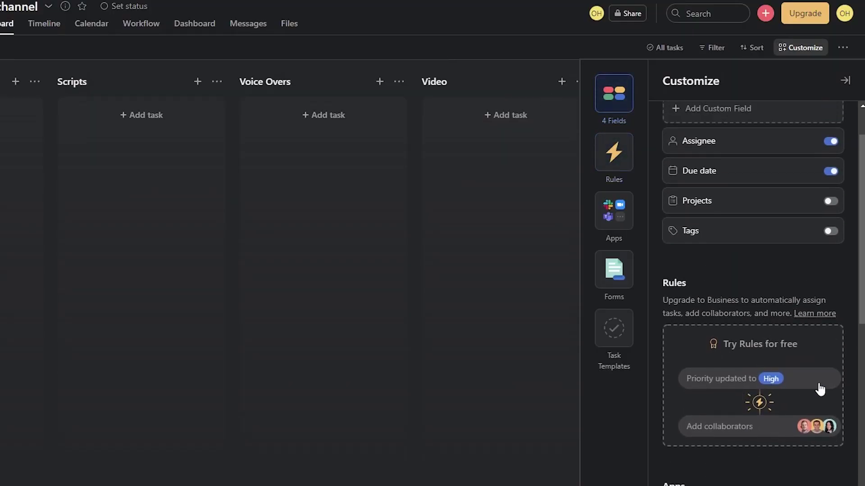
pyautogui.scroll(-5, 813, 376)
pyautogui.scroll(-5, 806, 352)
pyautogui.scroll(4, 804, 336)
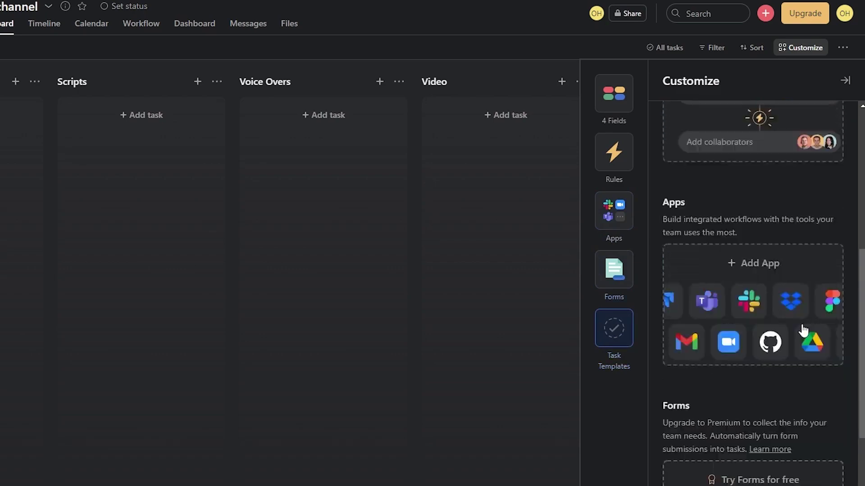
pyautogui.scroll(1, 792, 316)
# Browse the Add apps catalogue, close it, and scroll the Customize panel to Task Templates
pyautogui.click(758, 313)
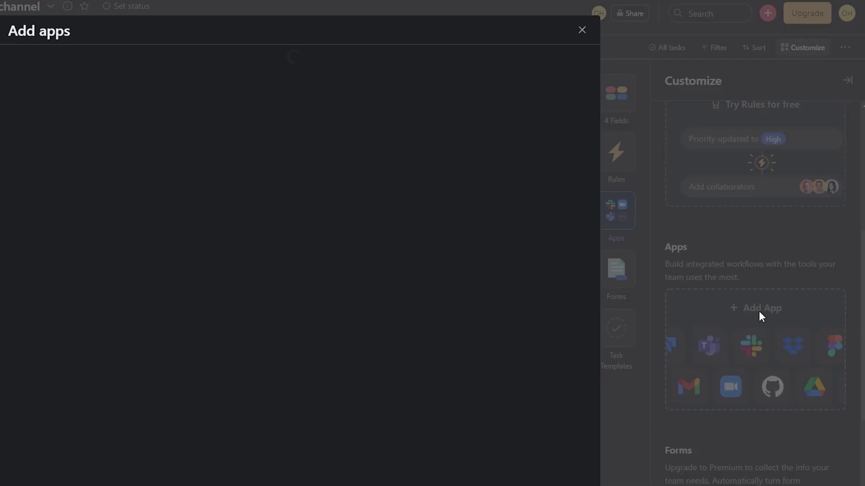
pyautogui.scroll(-2, 273, 263)
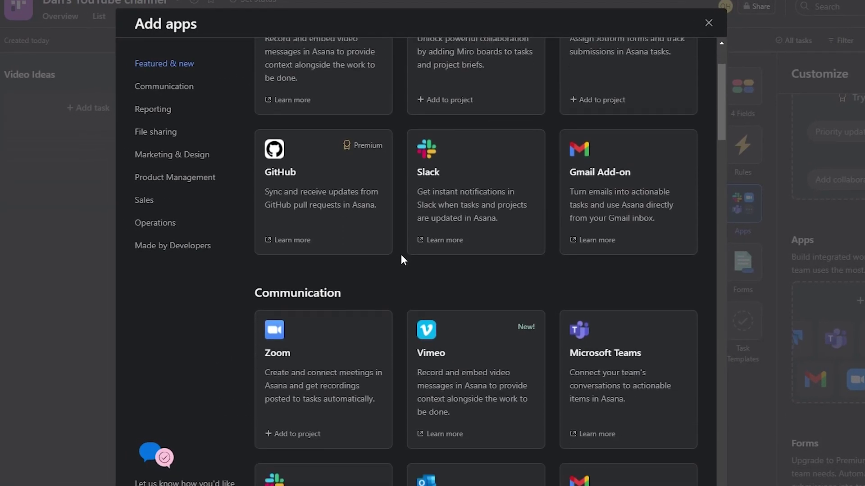
pyautogui.scroll(-5, 401, 256)
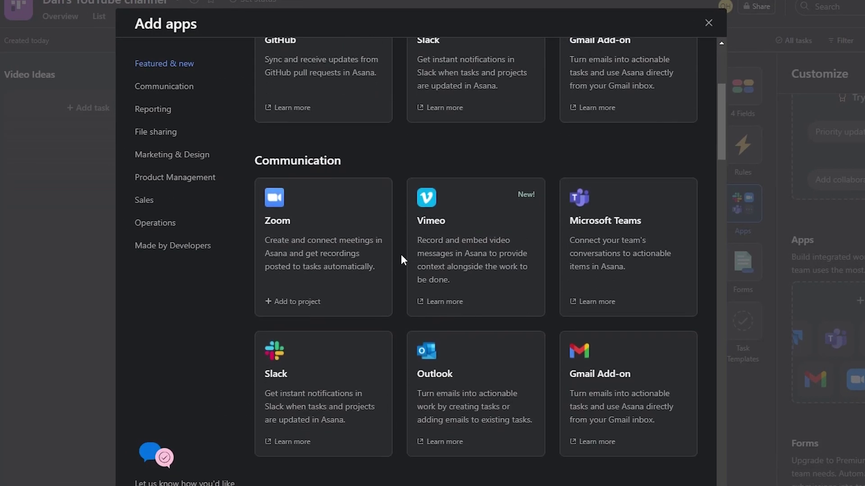
pyautogui.scroll(-4, 435, 314)
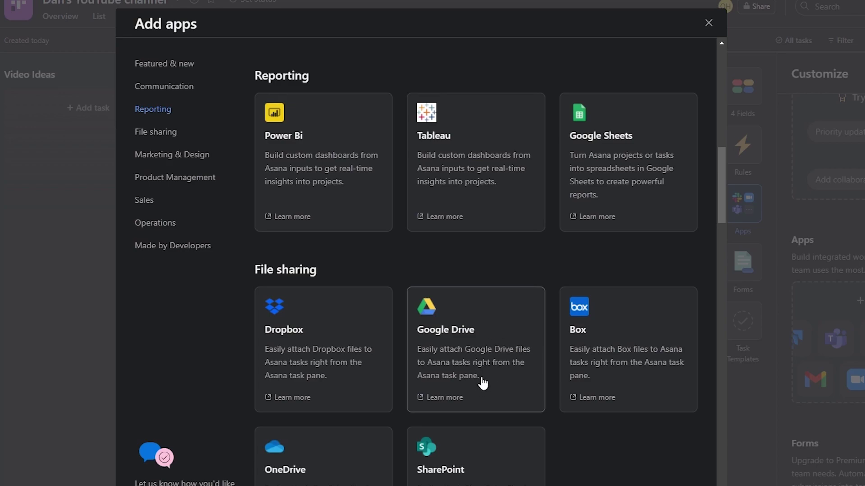
pyautogui.click(752, 405)
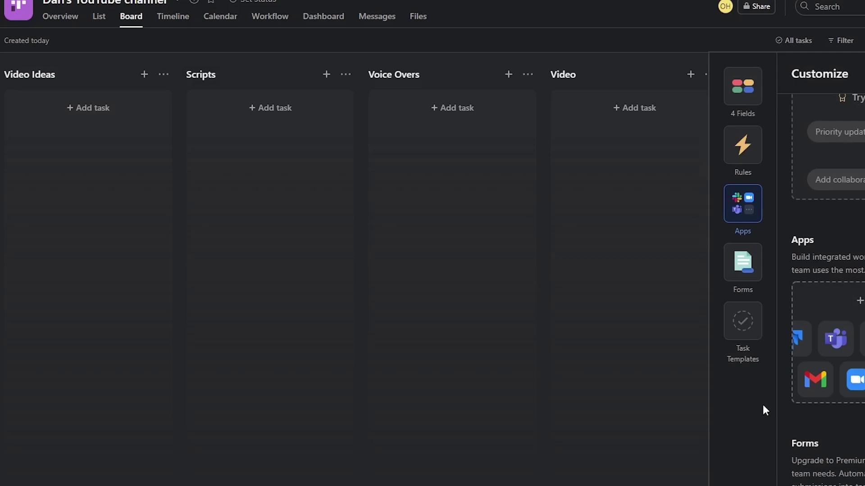
pyautogui.scroll(-5, 801, 372)
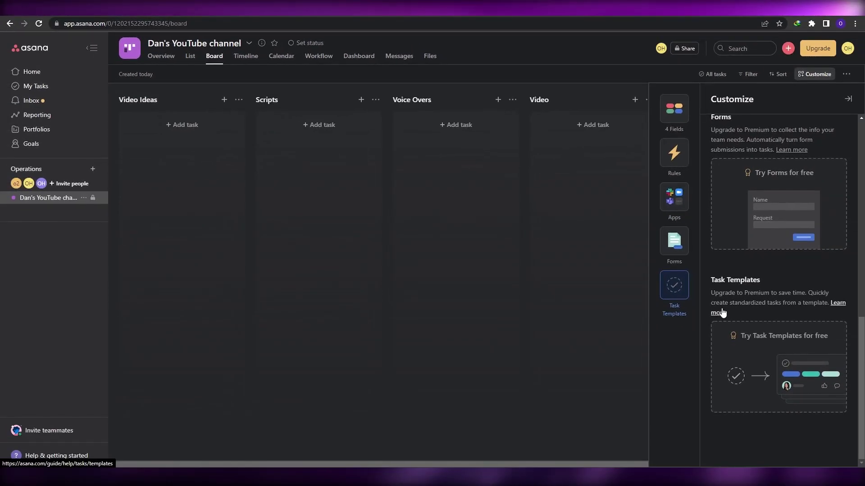